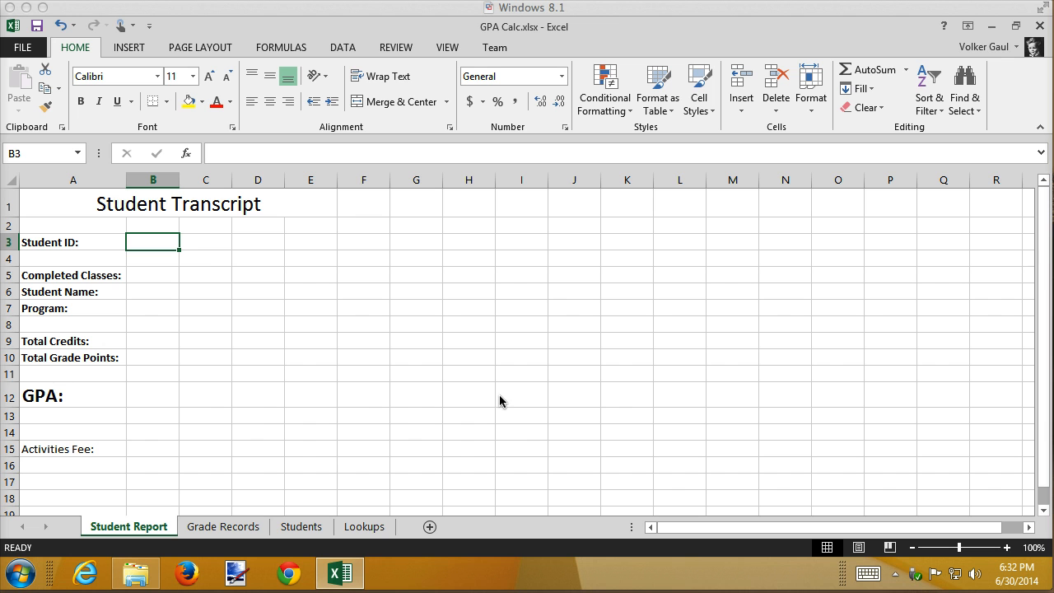
click(994, 30)
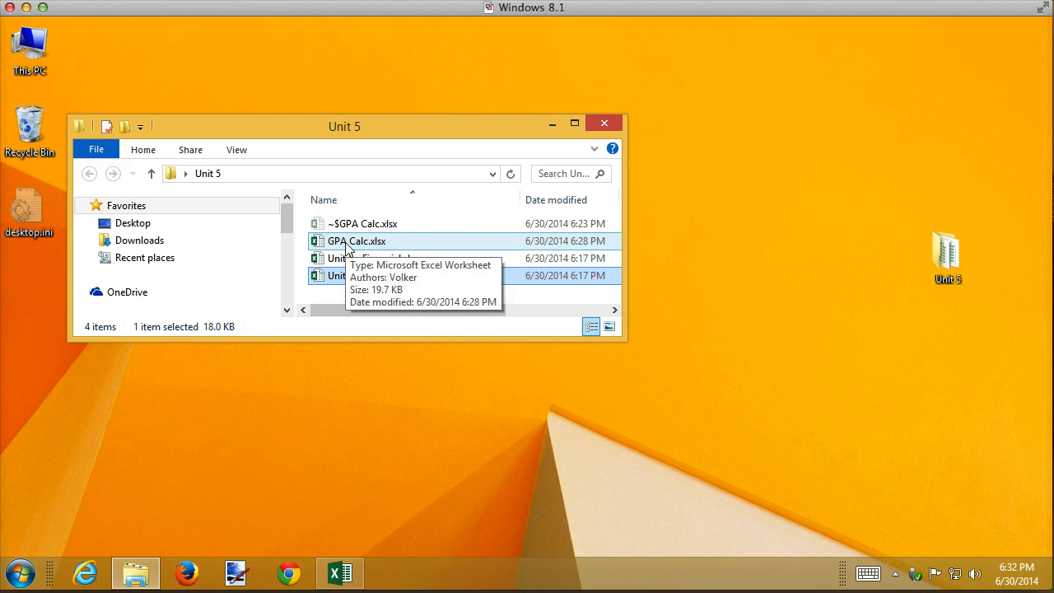
click(340, 574)
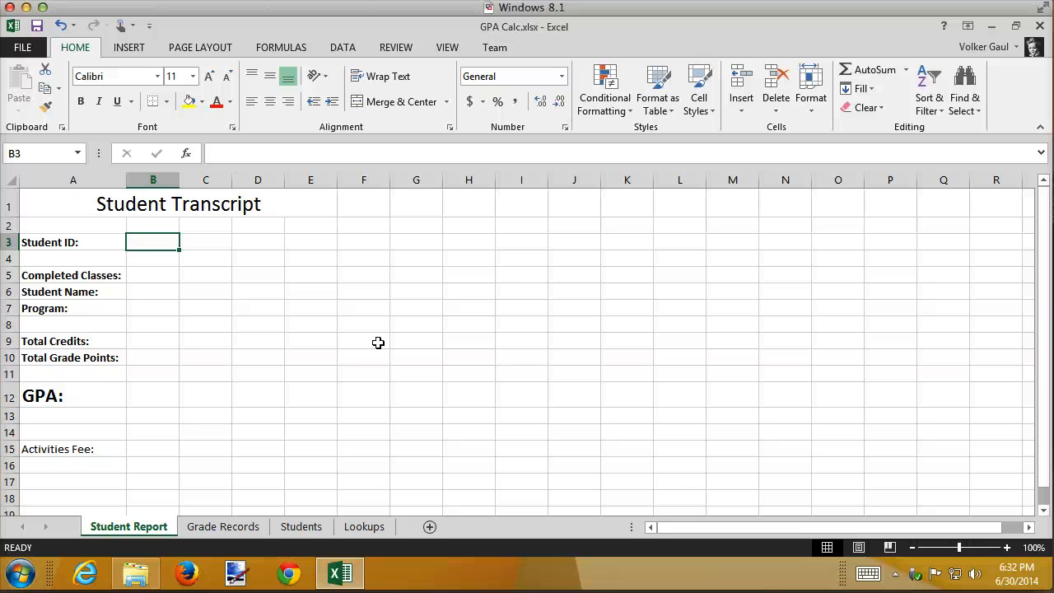
Start a data validation rule for the Student ID cell B3 that allows only whole numbers and does not ignore blanks
click(339, 47)
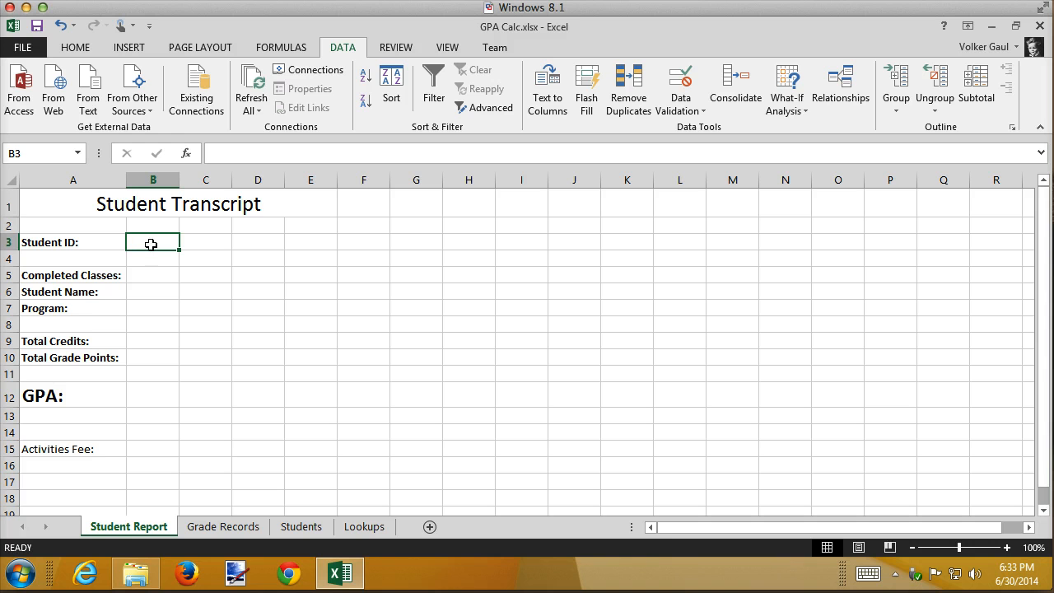
click(682, 108)
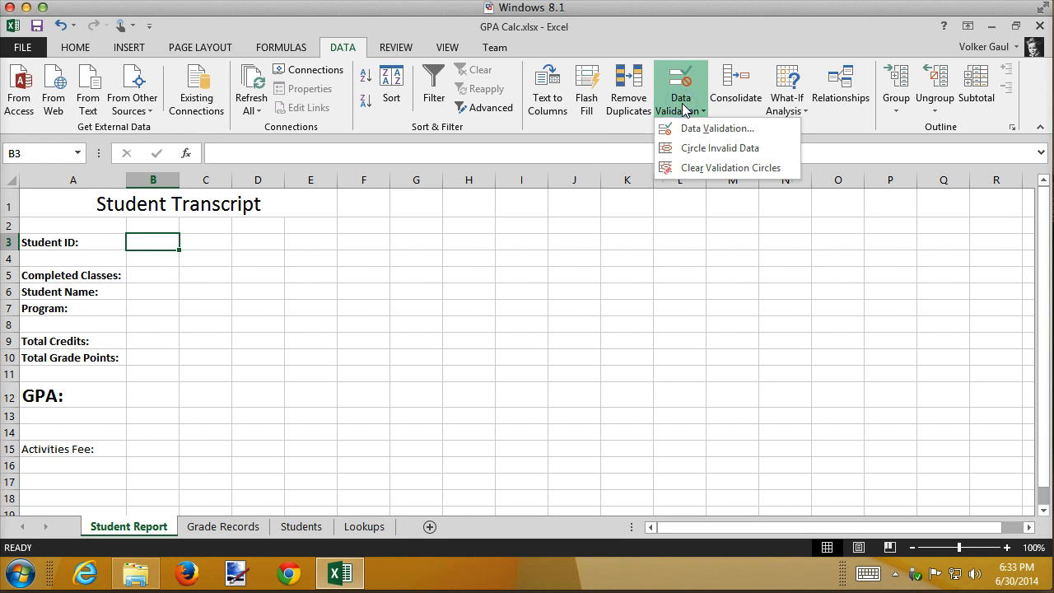
click(704, 131)
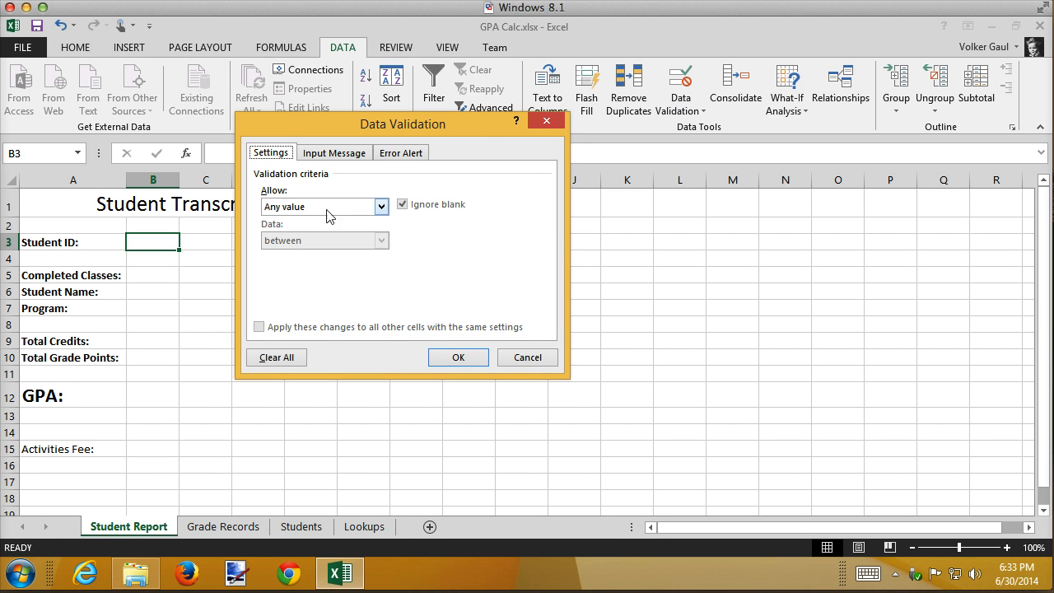
click(380, 209)
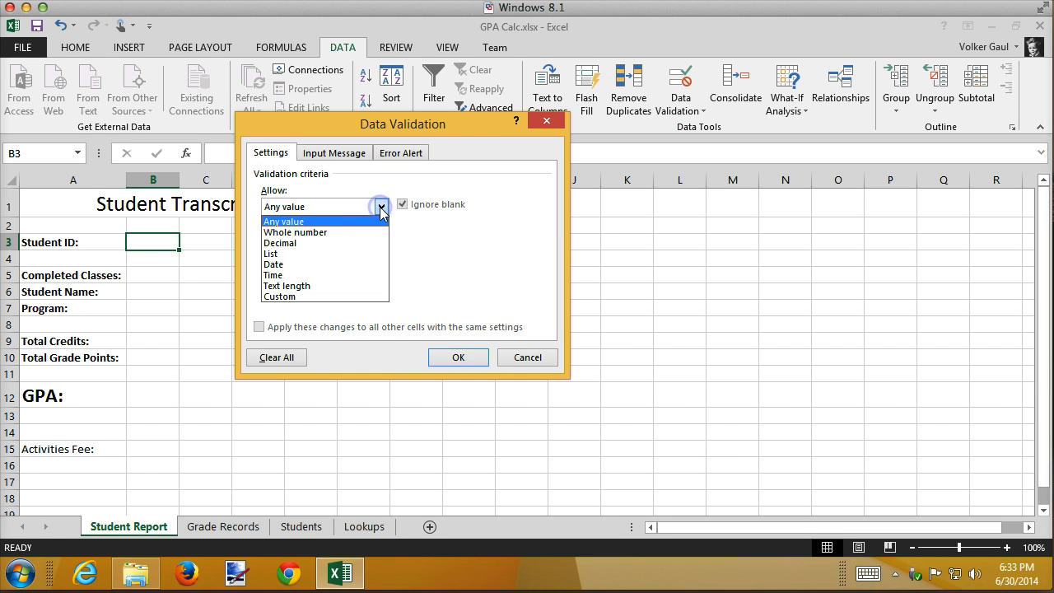
click(314, 232)
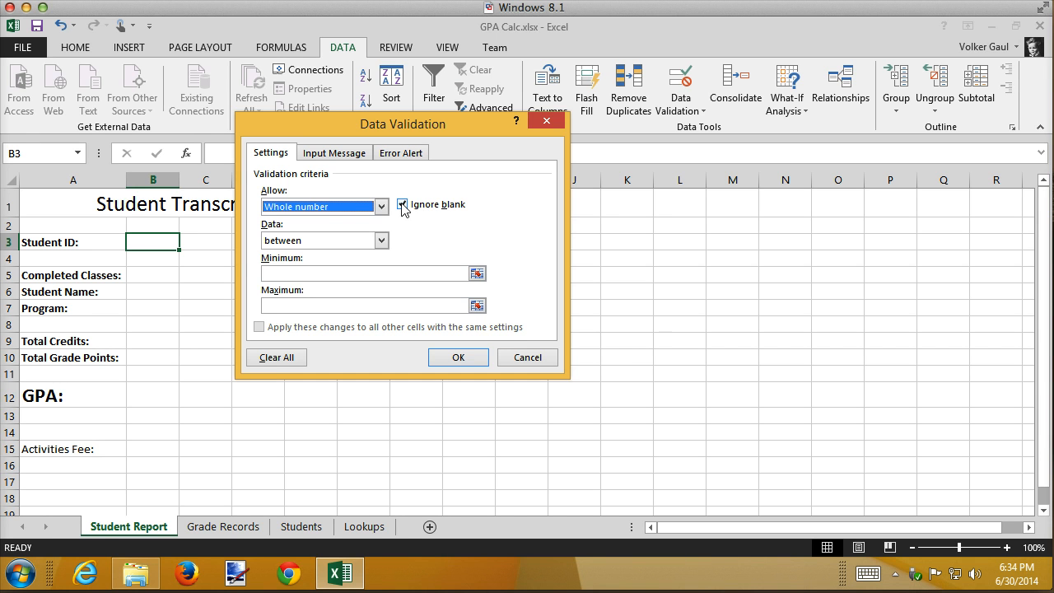
click(402, 206)
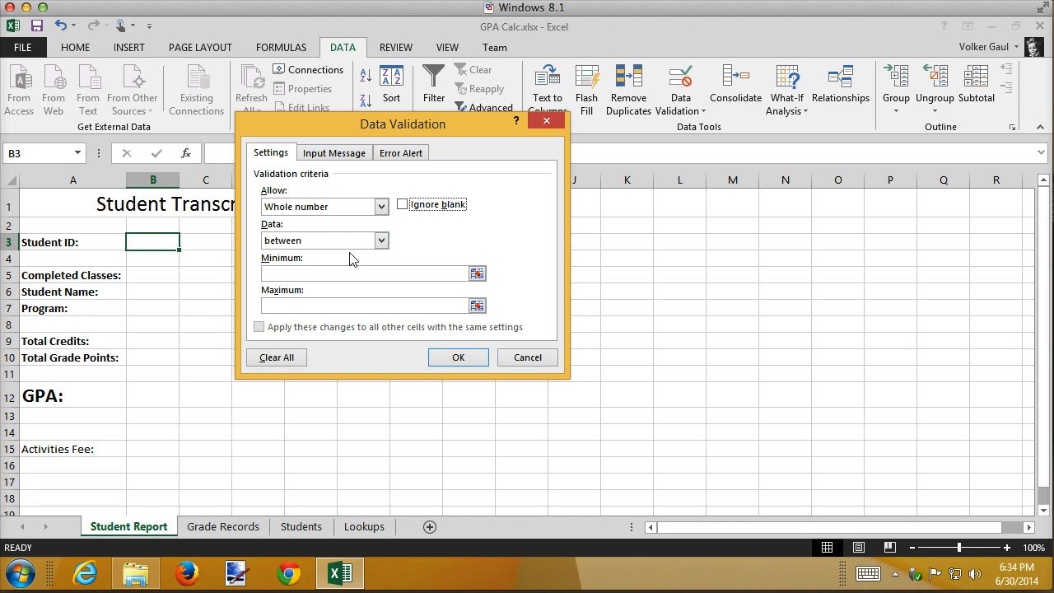
Set the validation comparison to not equal to 0 and apply the rule to cell B3
click(380, 240)
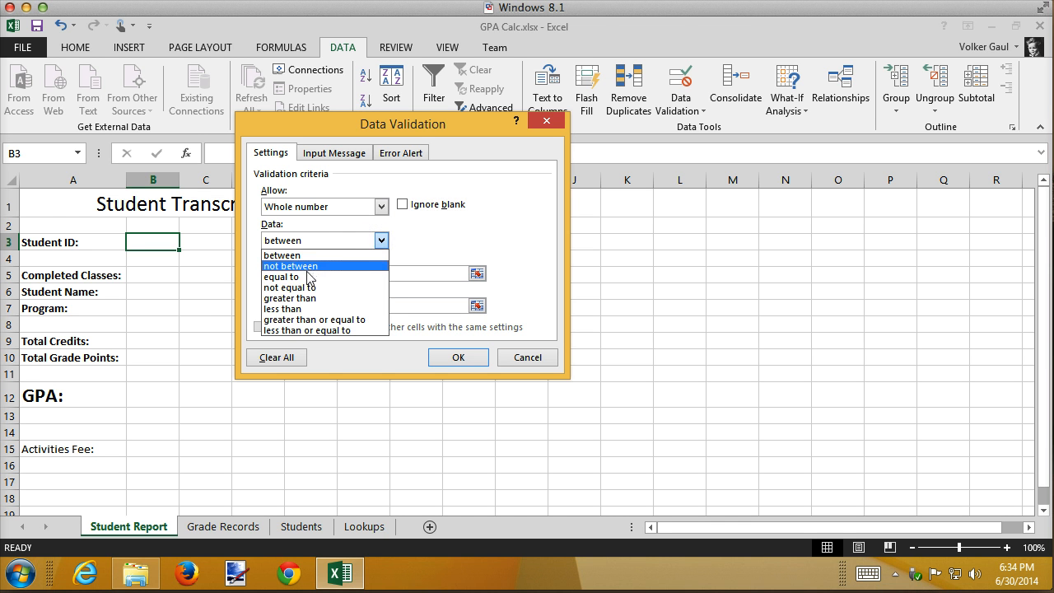
click(307, 288)
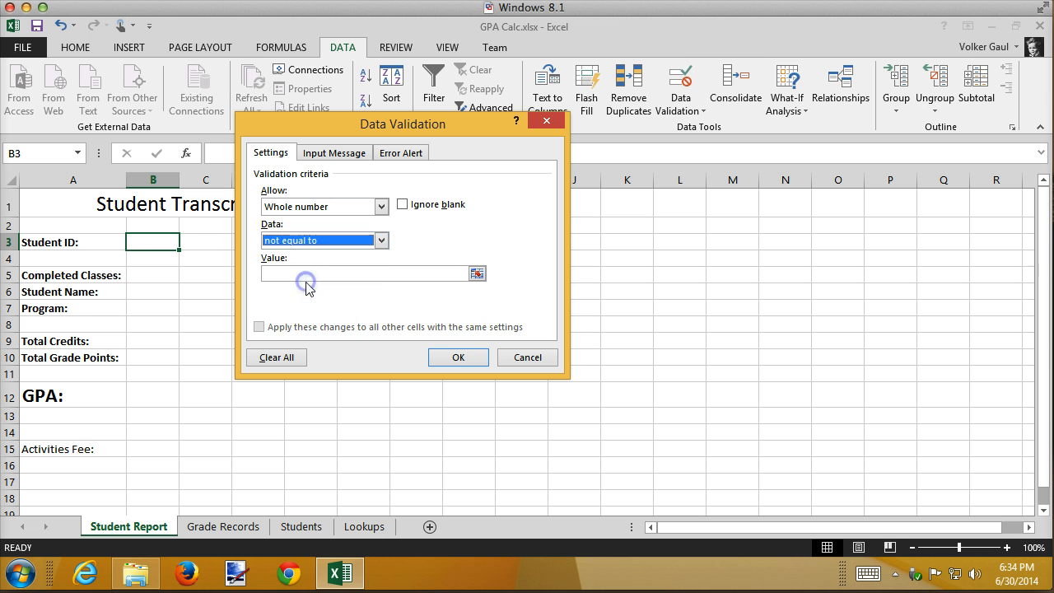
click(305, 273)
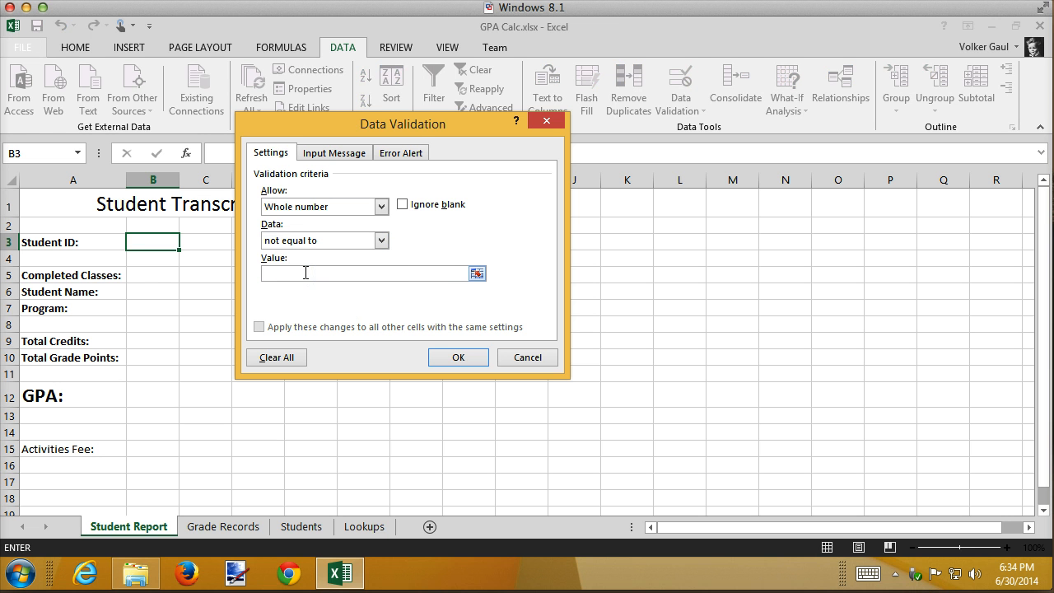
text(0)
click(457, 357)
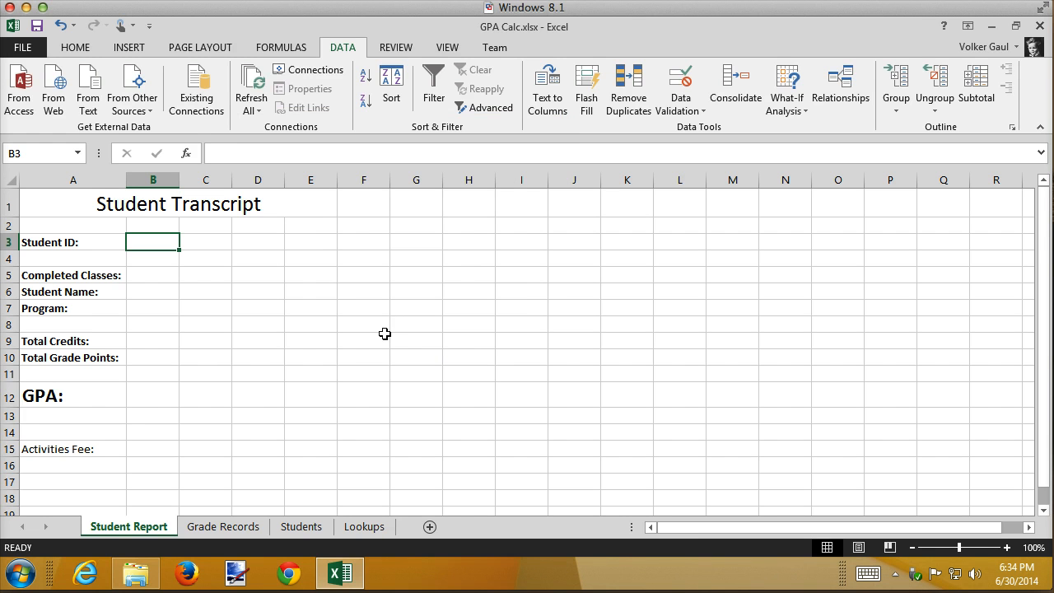
Test the Student ID validation by trying to enter the text dl;safjk in cell B3, and cancel the entry
text(dl;safjk)
key(Return)
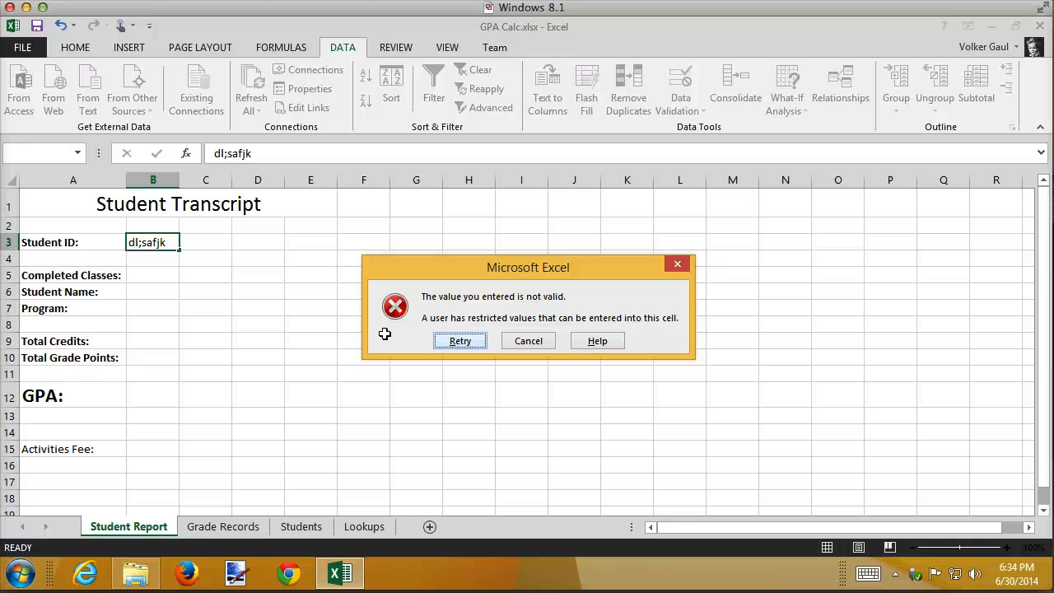
click(547, 341)
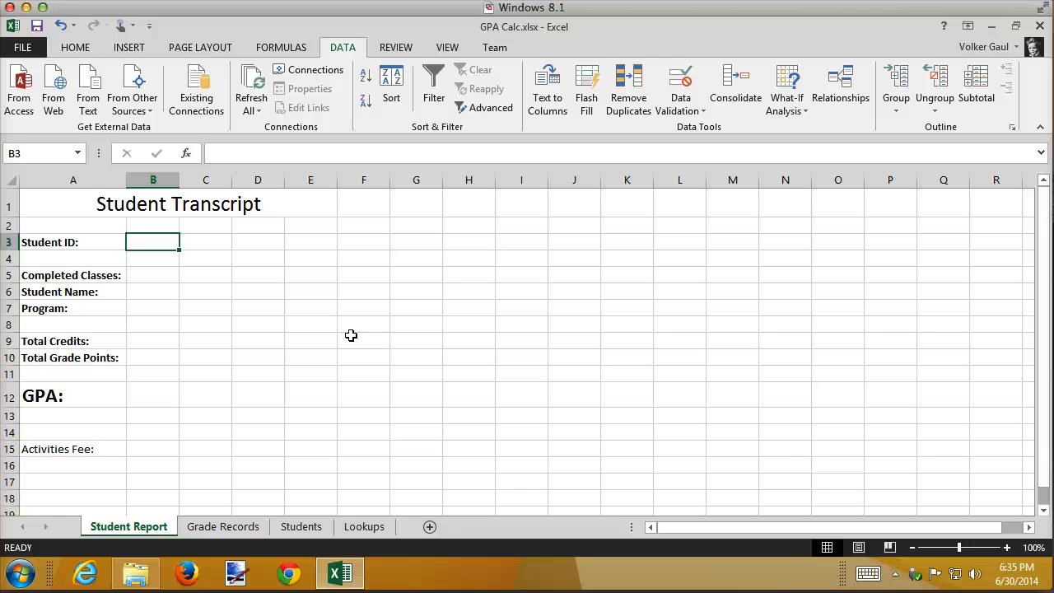
Test the Student ID validation by trying to enter 0 in cell B3, and cancel the entry
key(Down)
key(Up)
text(0)
key(Return)
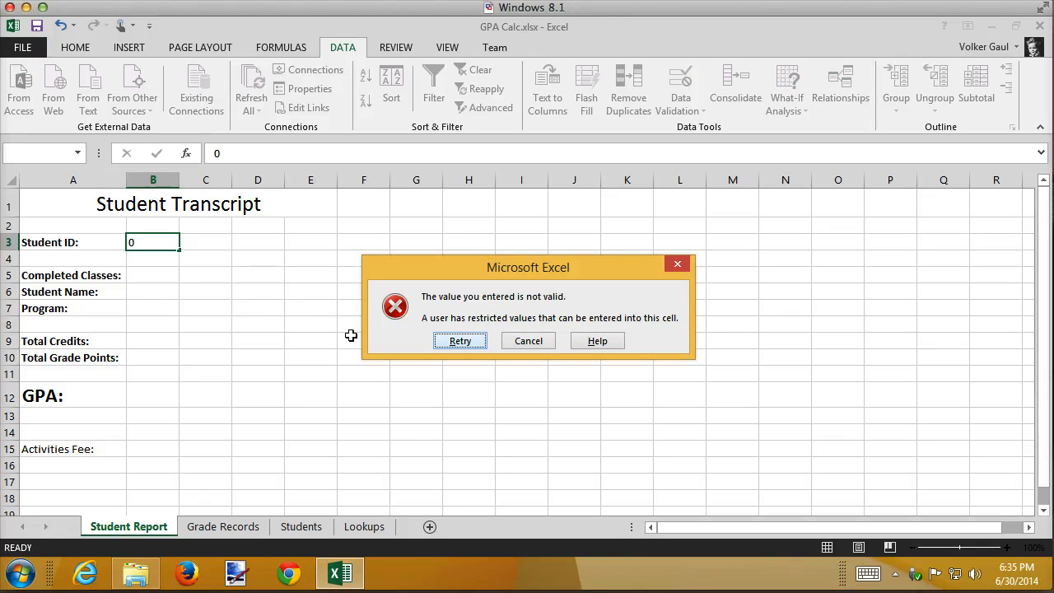
click(539, 341)
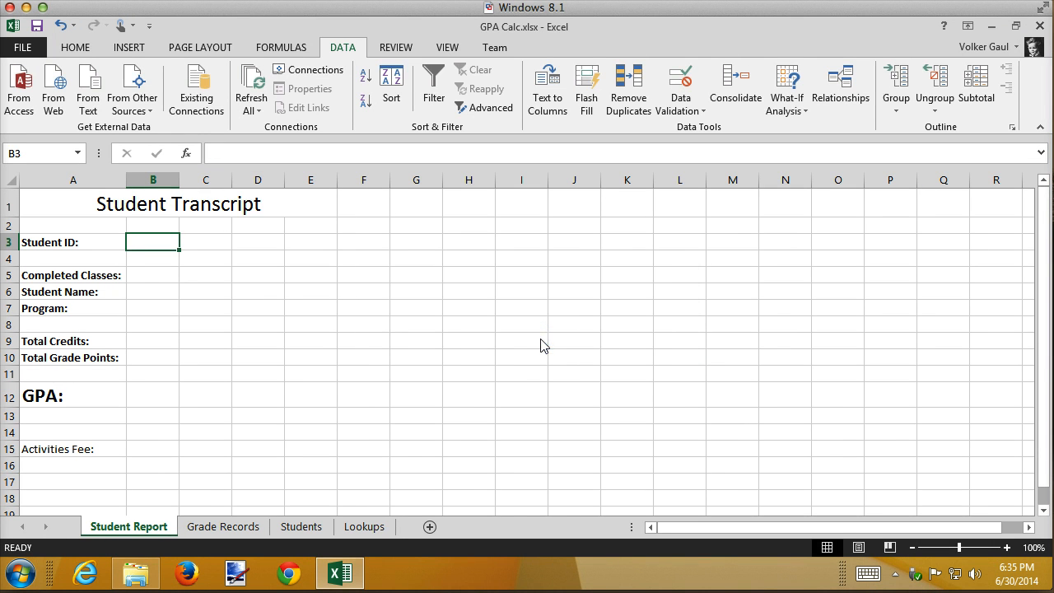
key(Return)
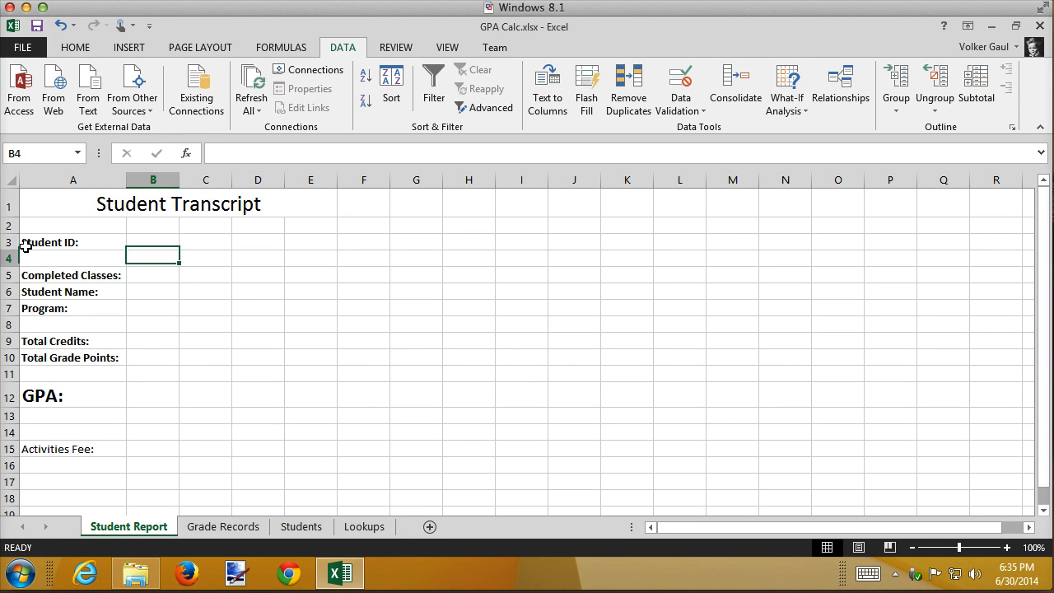
Change the validation rule of cell B3 to whole numbers greater than a minimum of 10000000
click(144, 243)
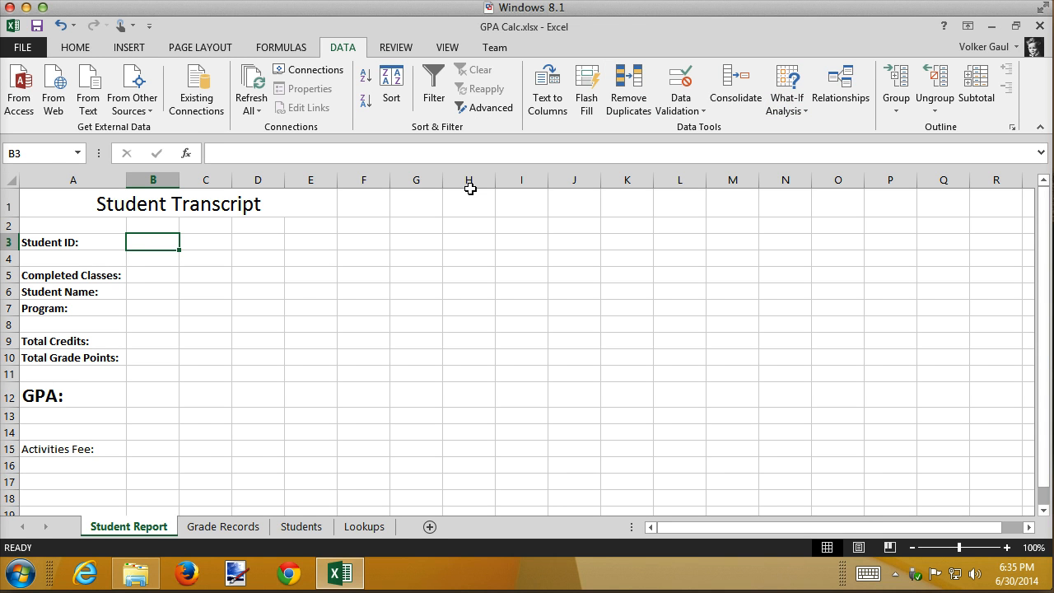
click(696, 94)
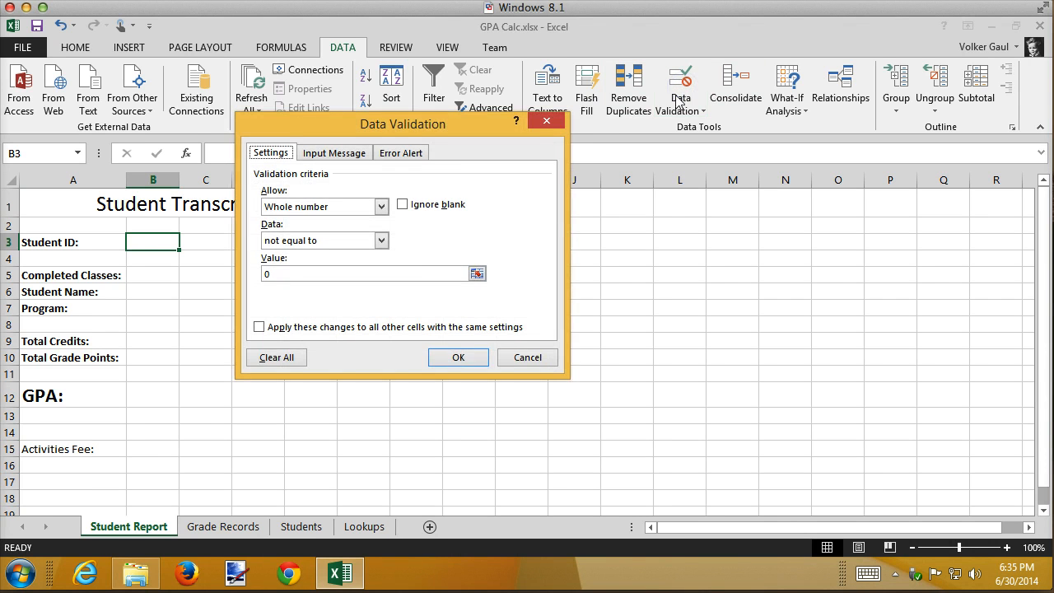
click(381, 241)
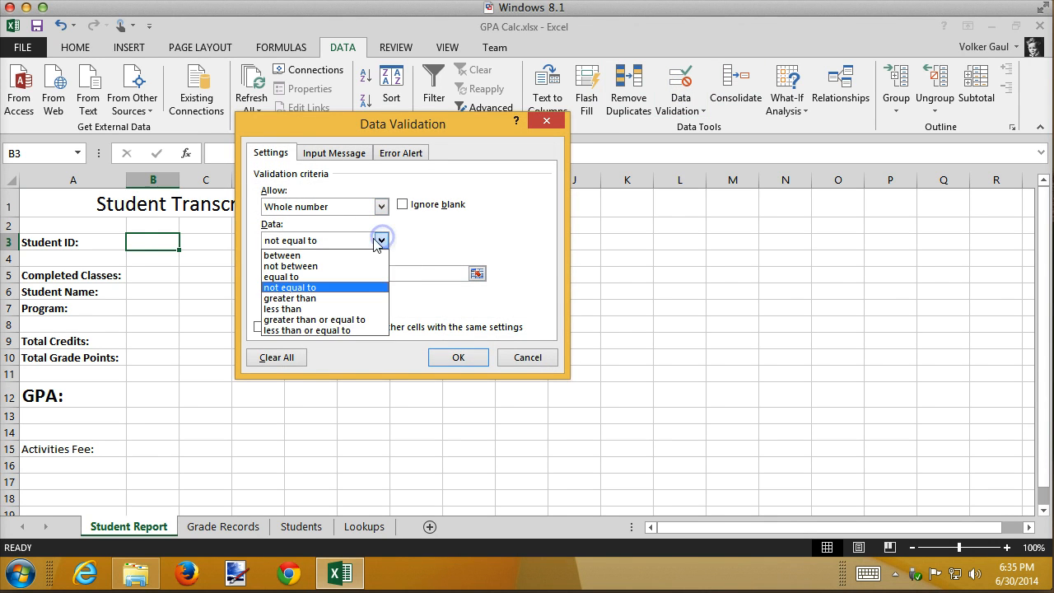
click(292, 298)
click(258, 273)
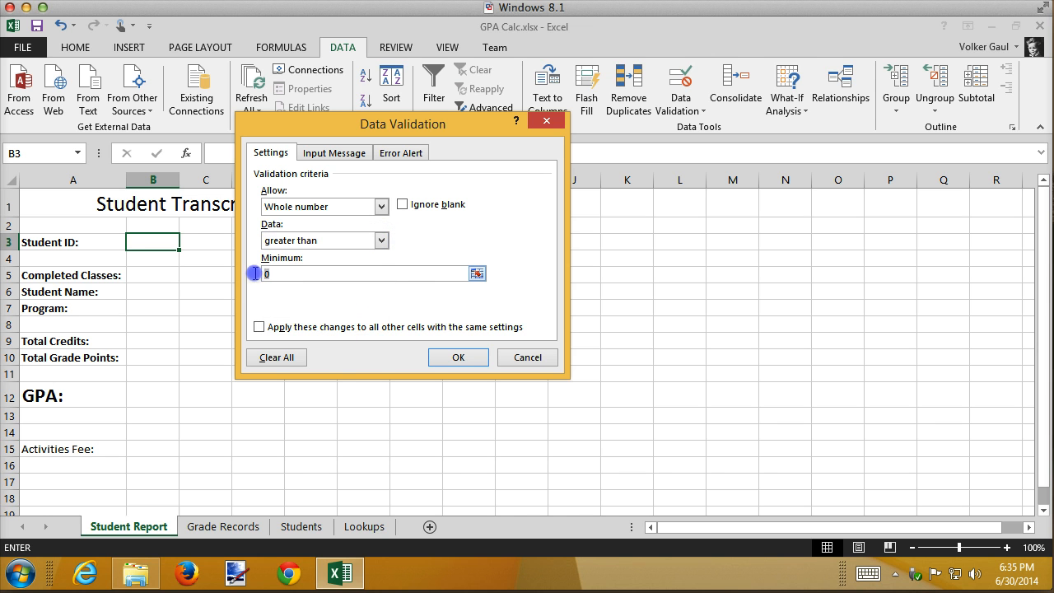
text(1)
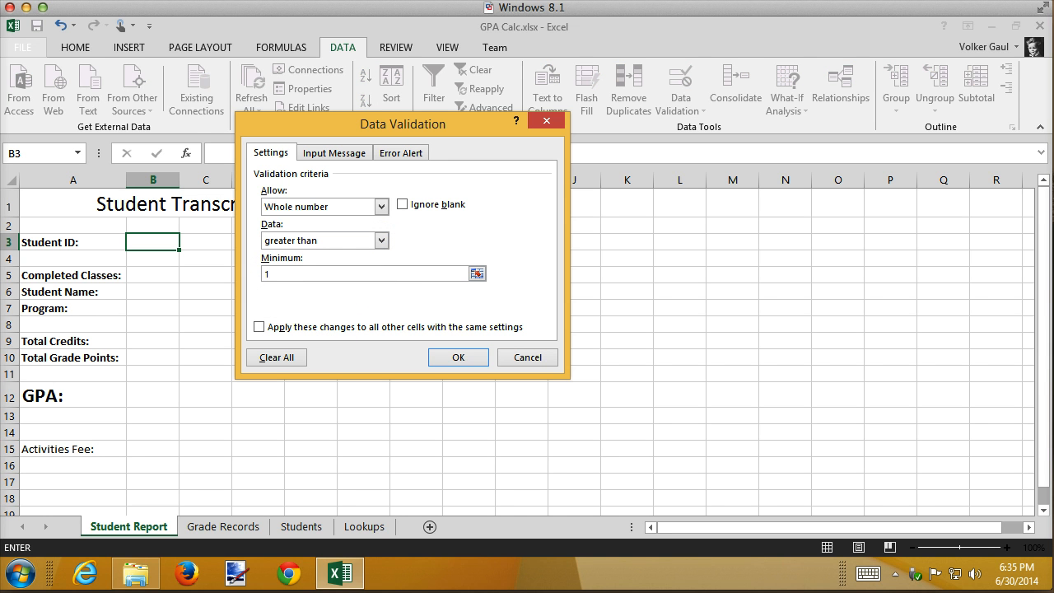
text(0000000)
Configure the error alert for cell B3 with the Stop style and the title "Invalid ID"
click(390, 160)
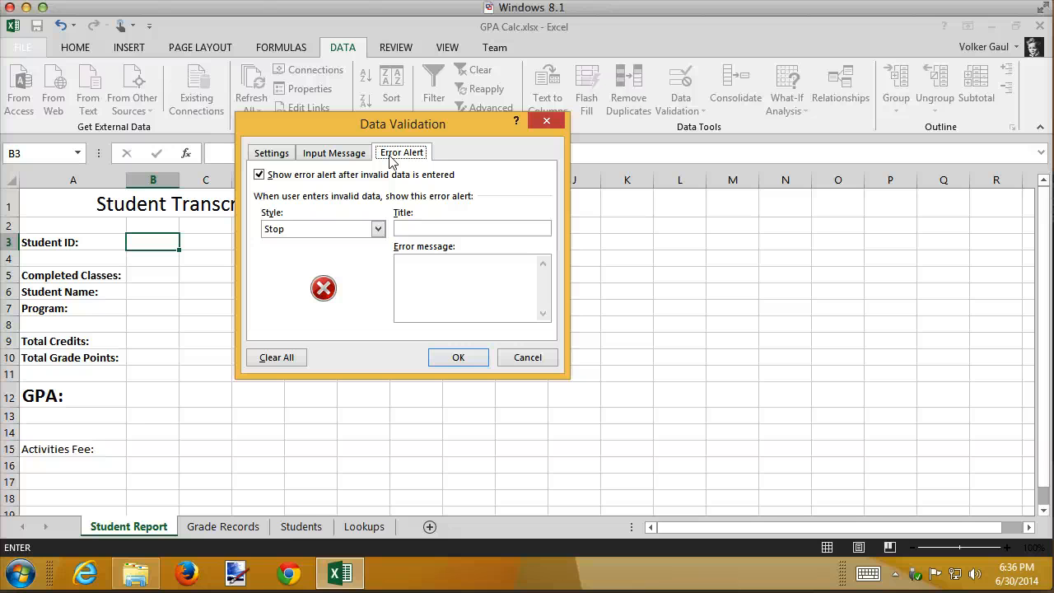
scroll(390, 162, down, 1)
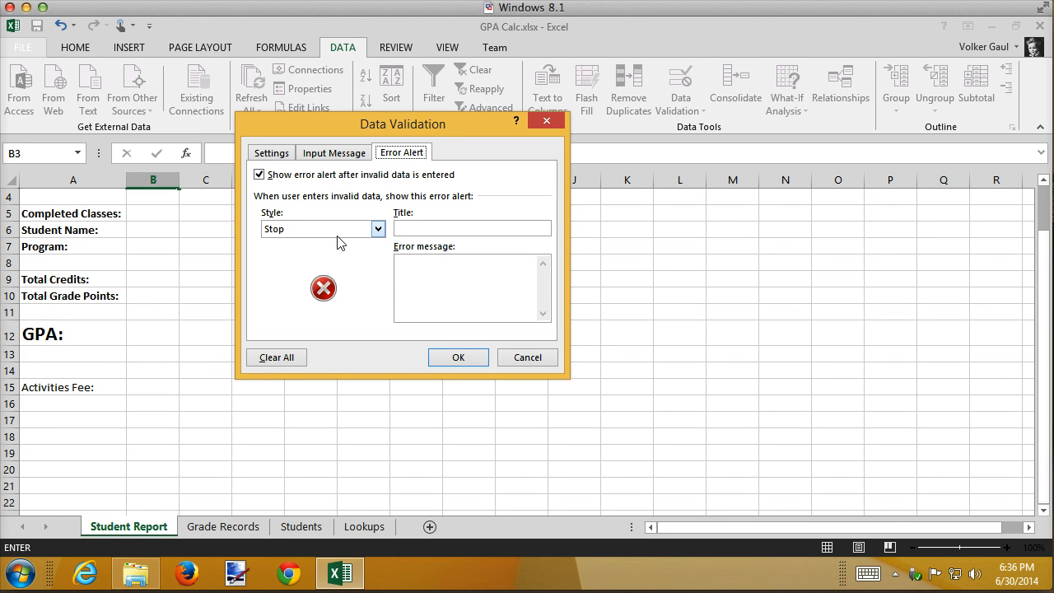
click(379, 230)
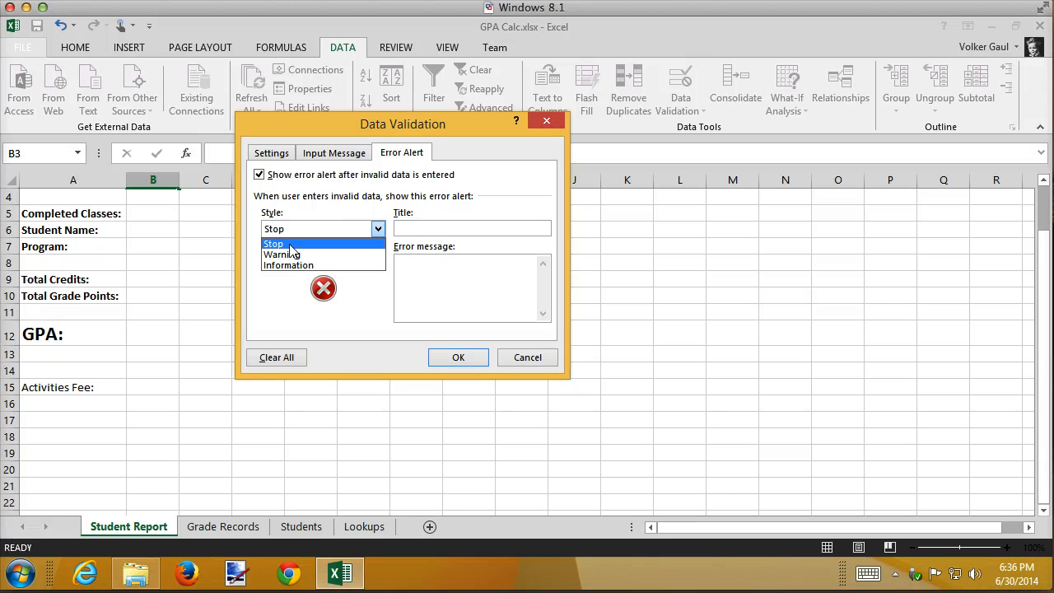
click(290, 244)
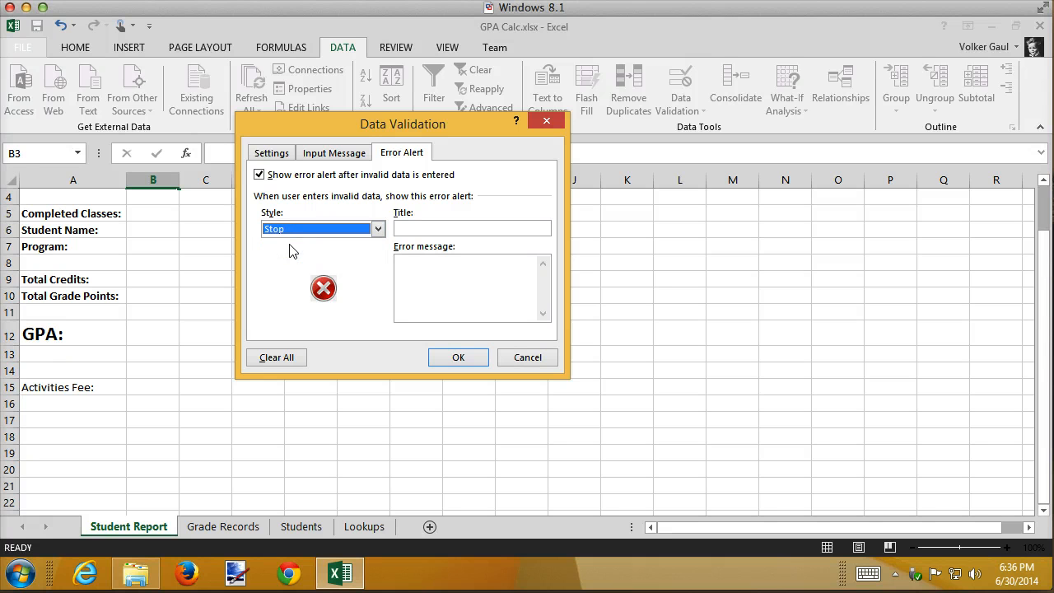
click(434, 228)
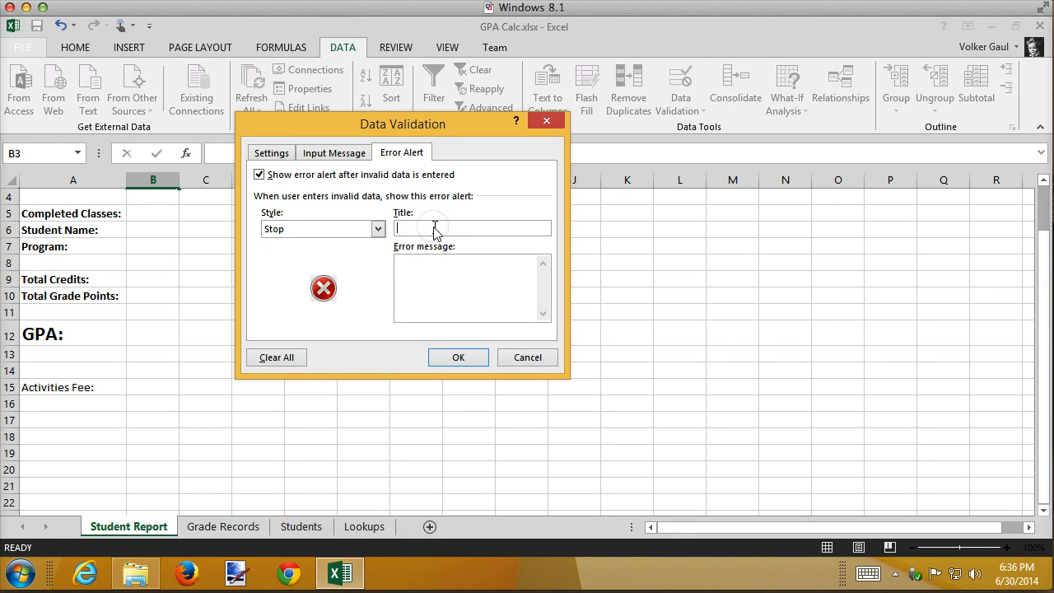
text(Invalid IdD)
key(BackSpace)
key(BackSpace)
text(D)
Set the error message to "Please enter an 8-digit student ID number." and apply the validation settings
click(423, 263)
text(p)
key(BackSpace)
text(Plw)
key(BackSpace)
key(BackSpace)
text(lease enter )
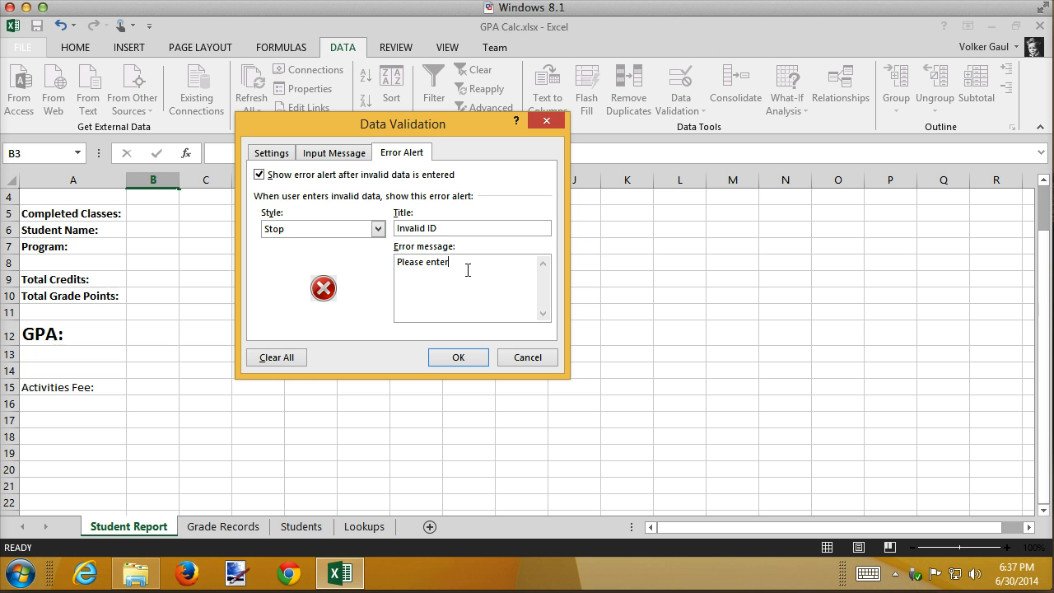
text(an ID)
key(BackSpace)
key(BackSpace)
text(8-digit student ID number.)
click(470, 361)
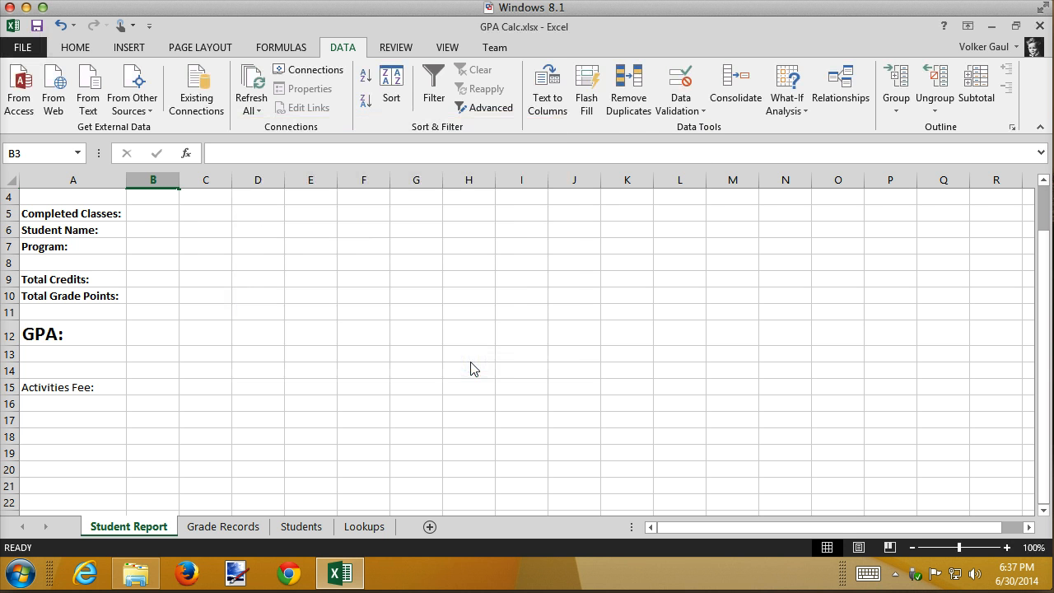
Test the custom error alert by trying to enter a seven-digit number in the Student ID cell B3
scroll(233, 394, up, 1)
scroll(233, 393, down, 2)
scroll(232, 385, up, 2)
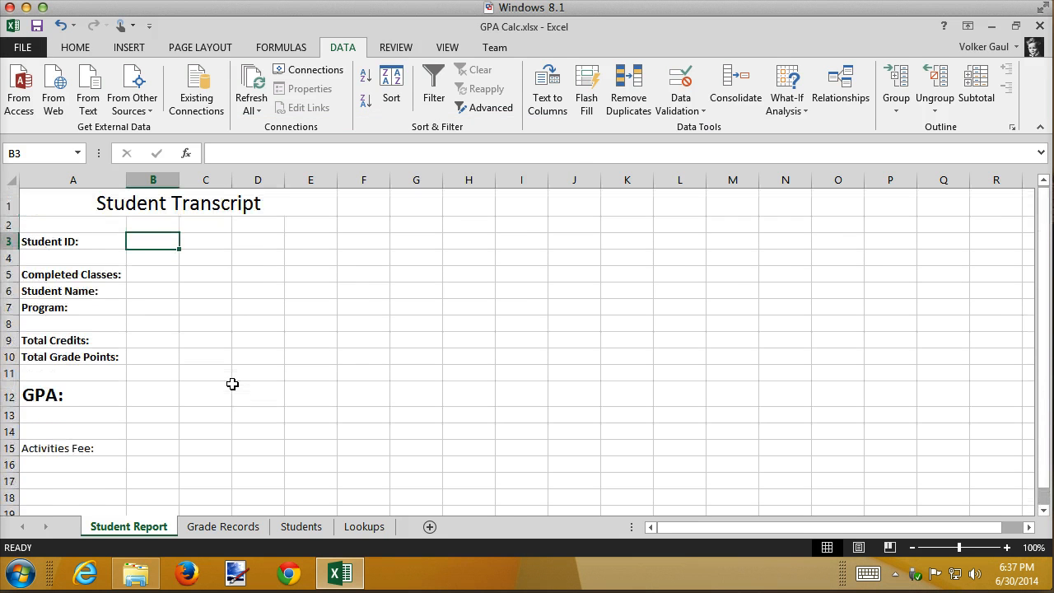
click(149, 245)
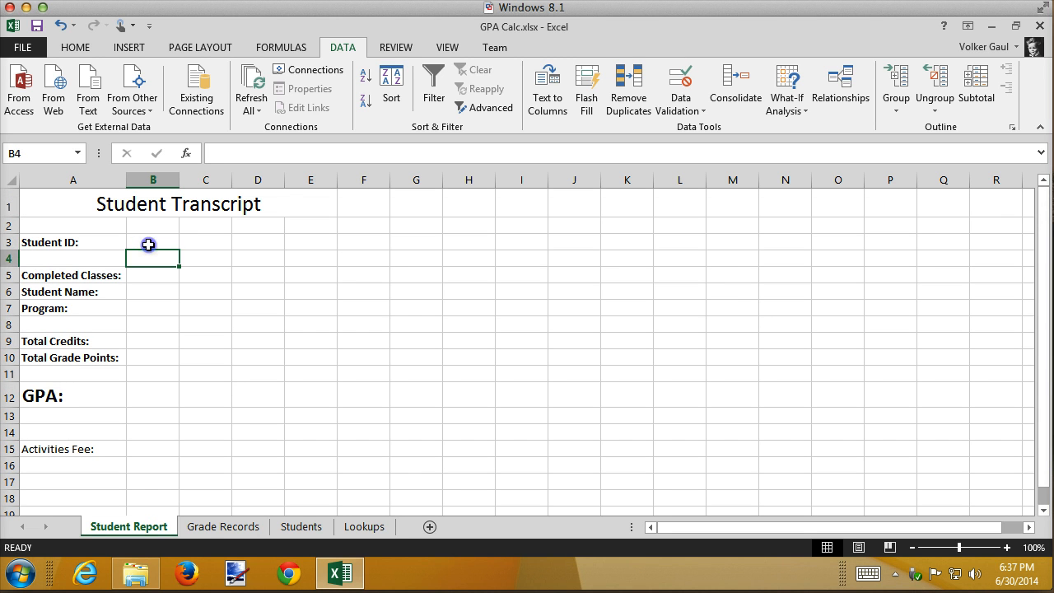
text(9999999)
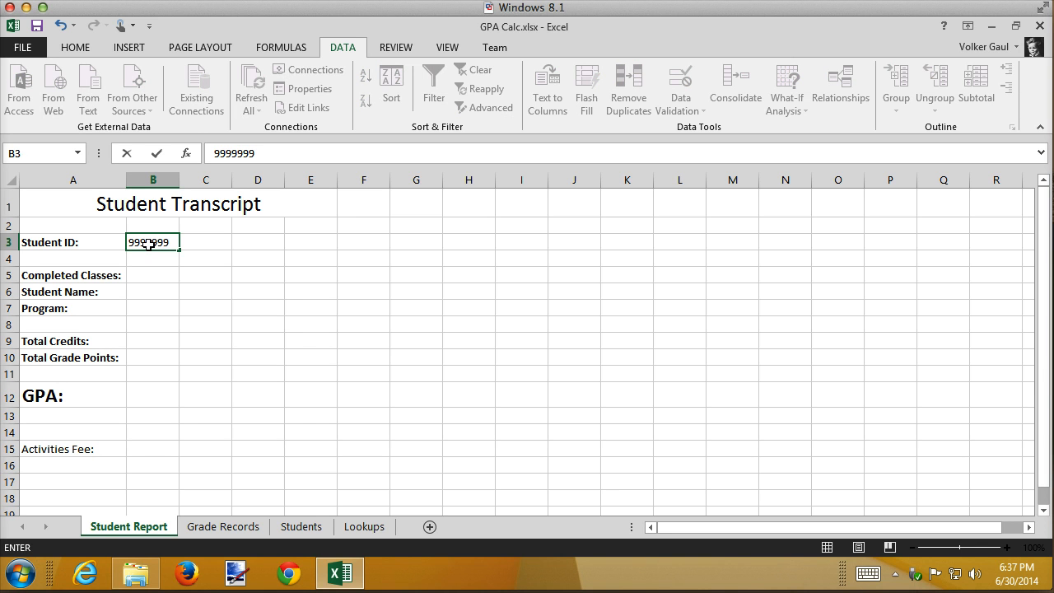
key(Return)
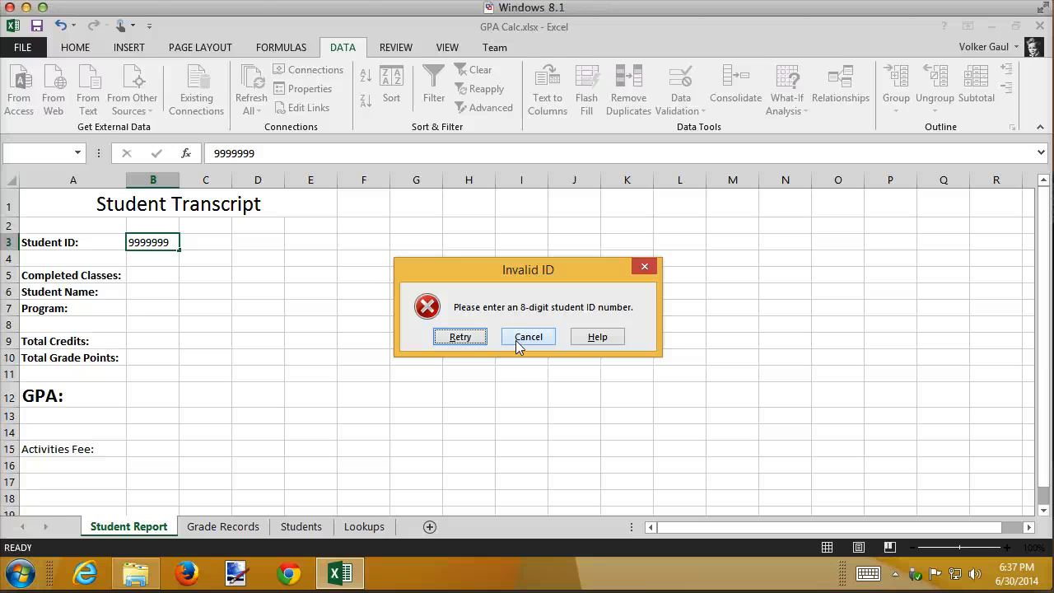
Retry the rejected entry and enter a valid eight-digit student ID in cell B3
click(459, 337)
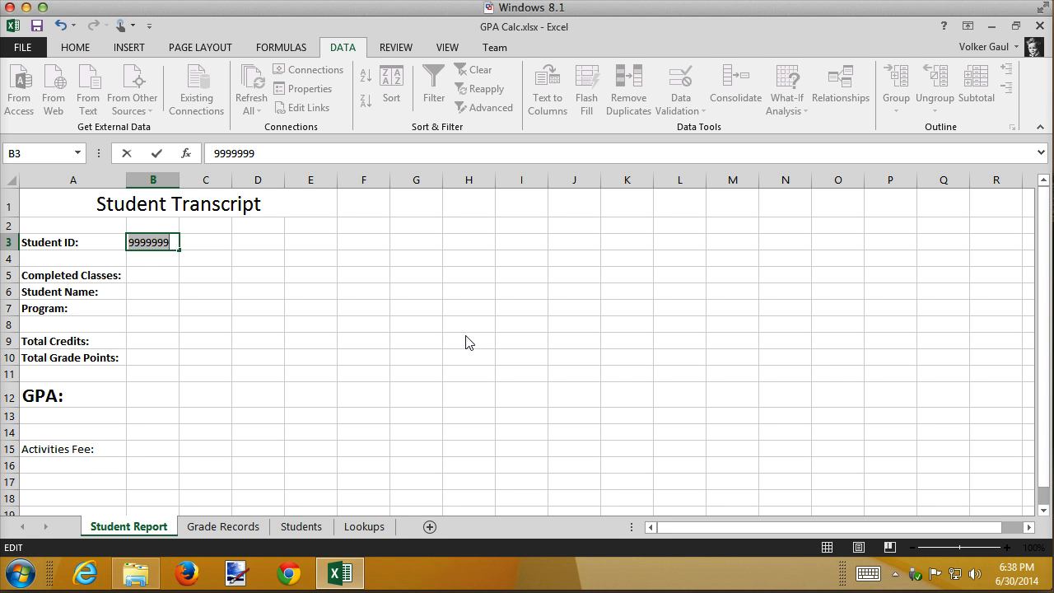
text(1)
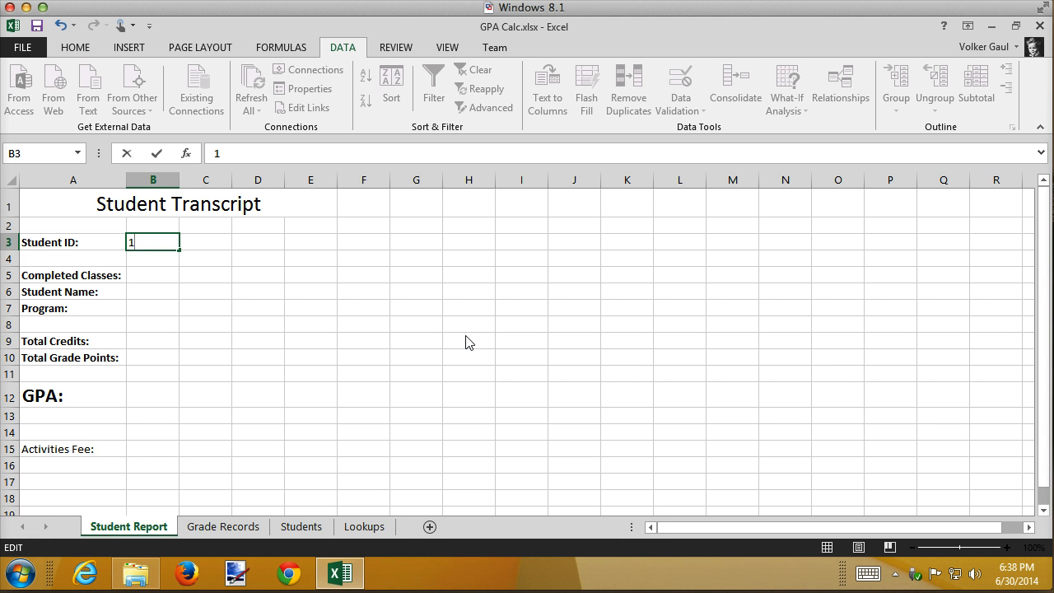
text(0000001)
key(Return)
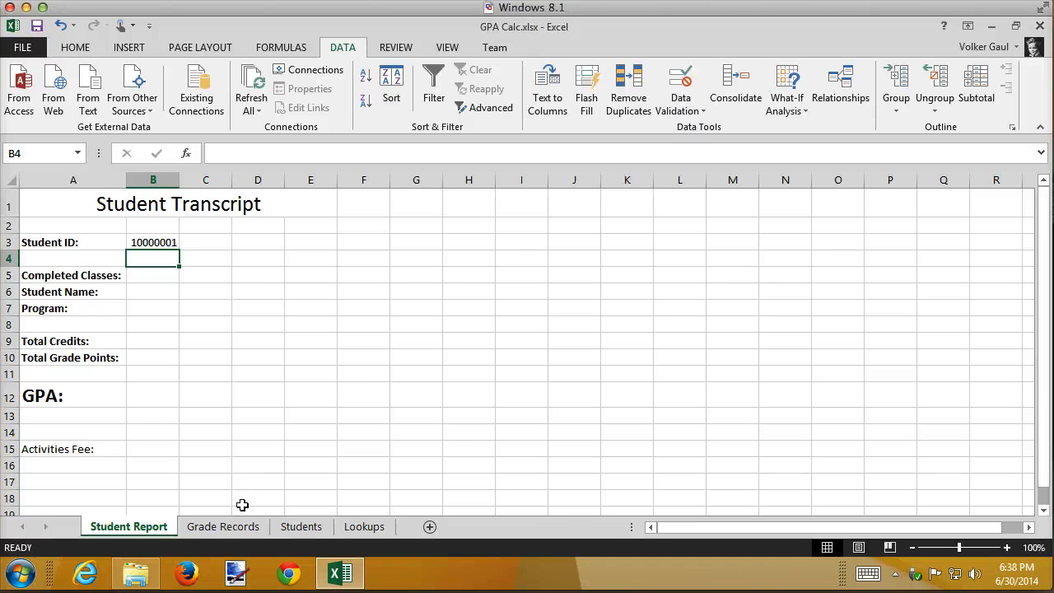
Start a data validation rule for Credits cell D2 on the Grade Records sheet that allows whole numbers
click(222, 527)
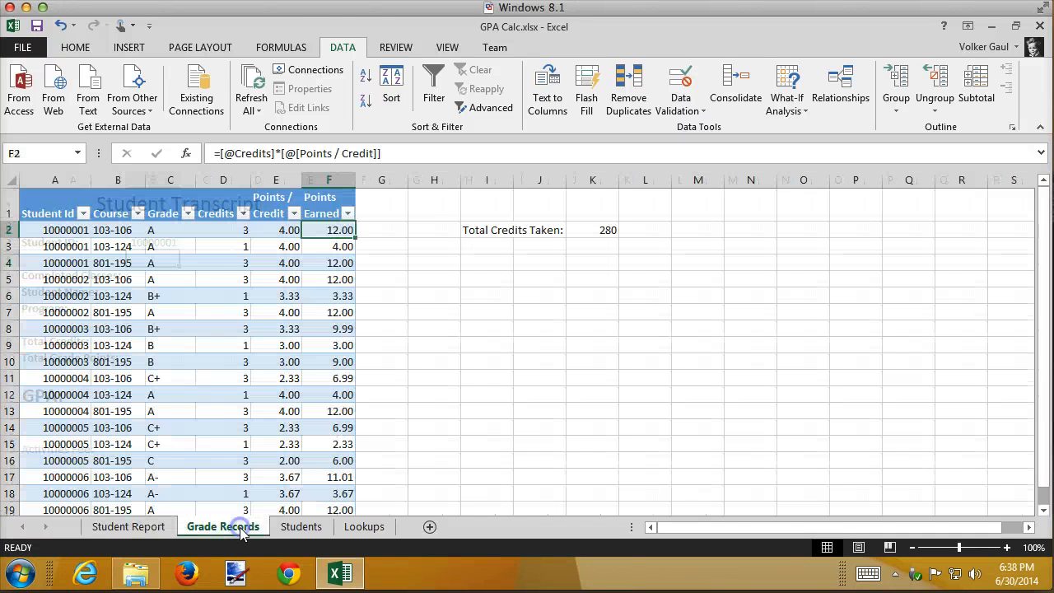
click(239, 230)
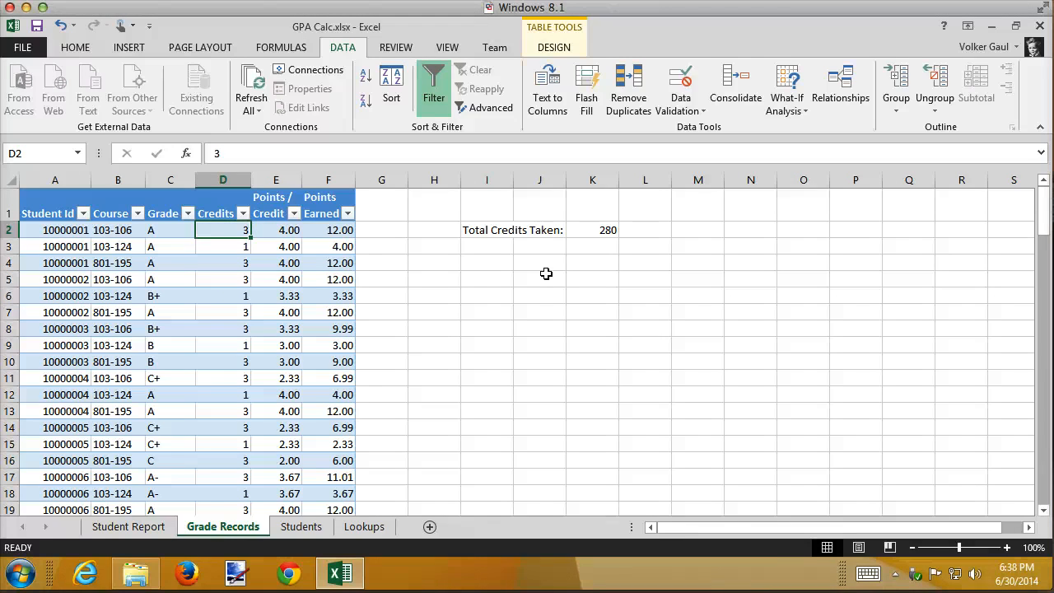
click(680, 85)
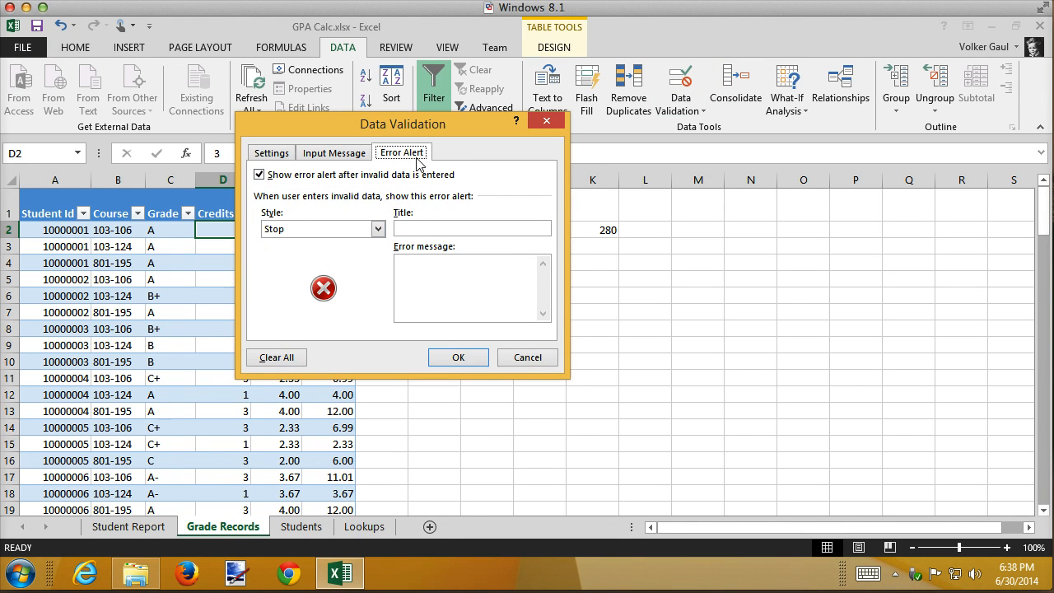
click(276, 158)
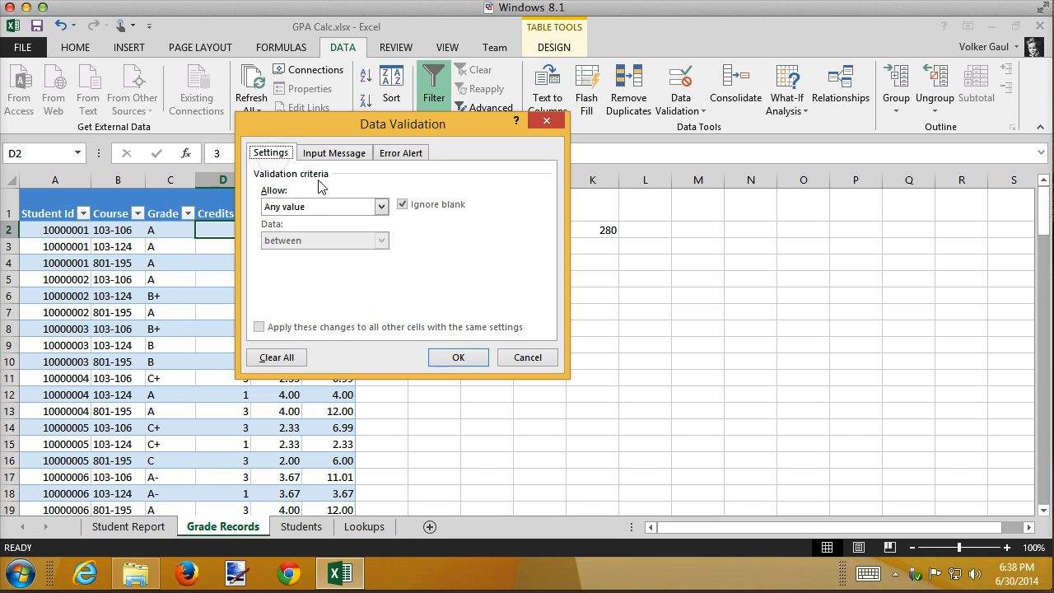
click(327, 214)
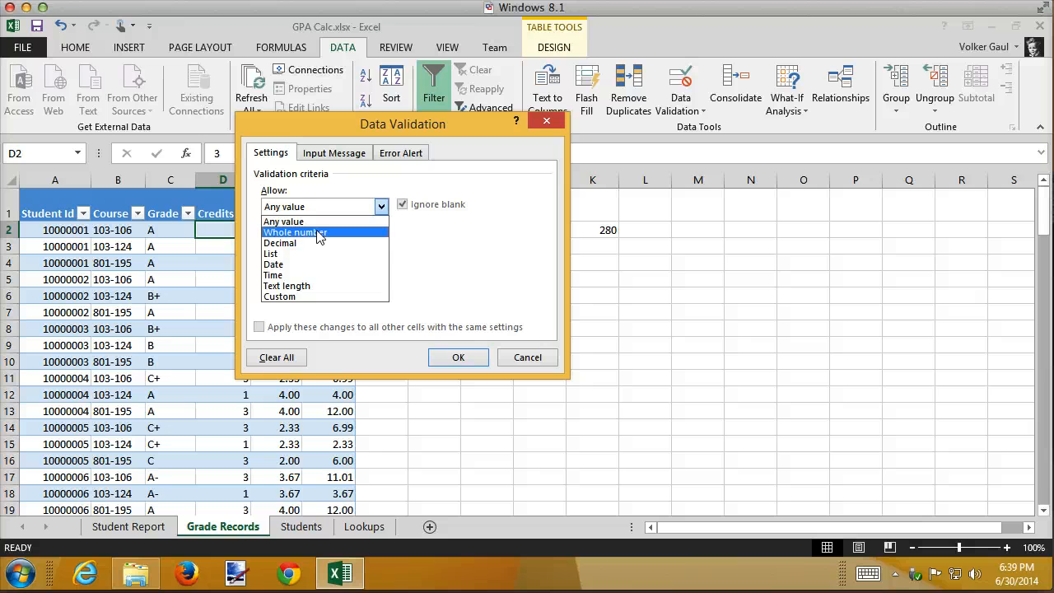
click(318, 233)
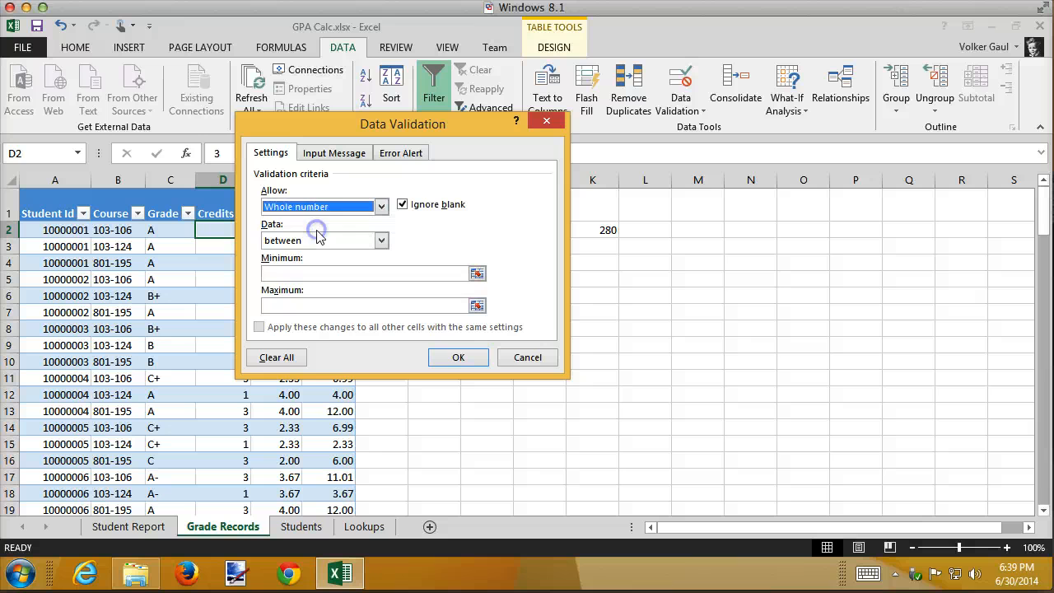
Limit the whole-number rule to values between a minimum of 1 and a maximum of 6
click(291, 275)
text(1)
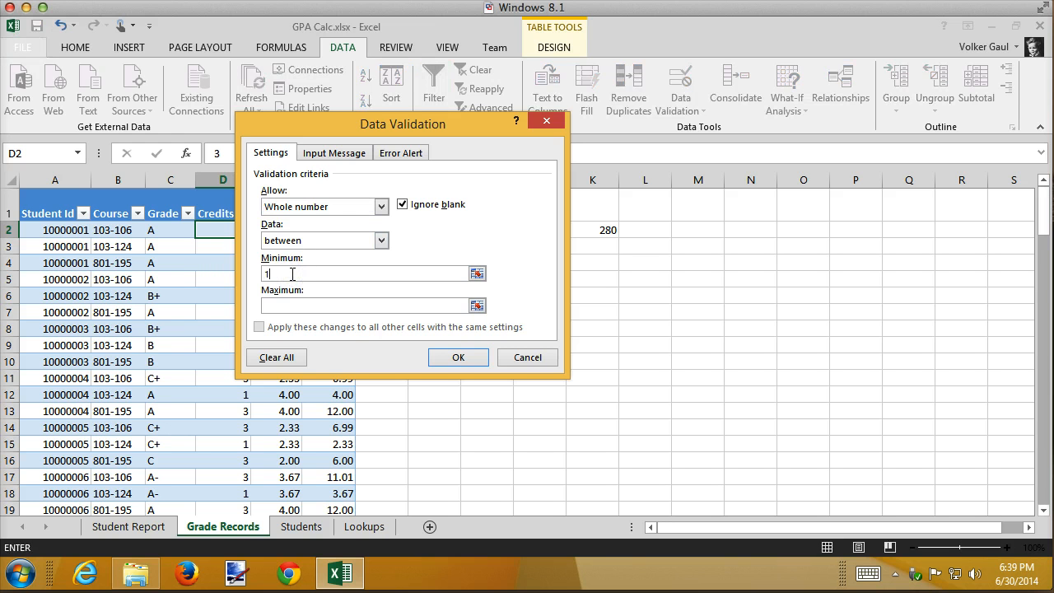
click(290, 305)
text(6)
click(381, 241)
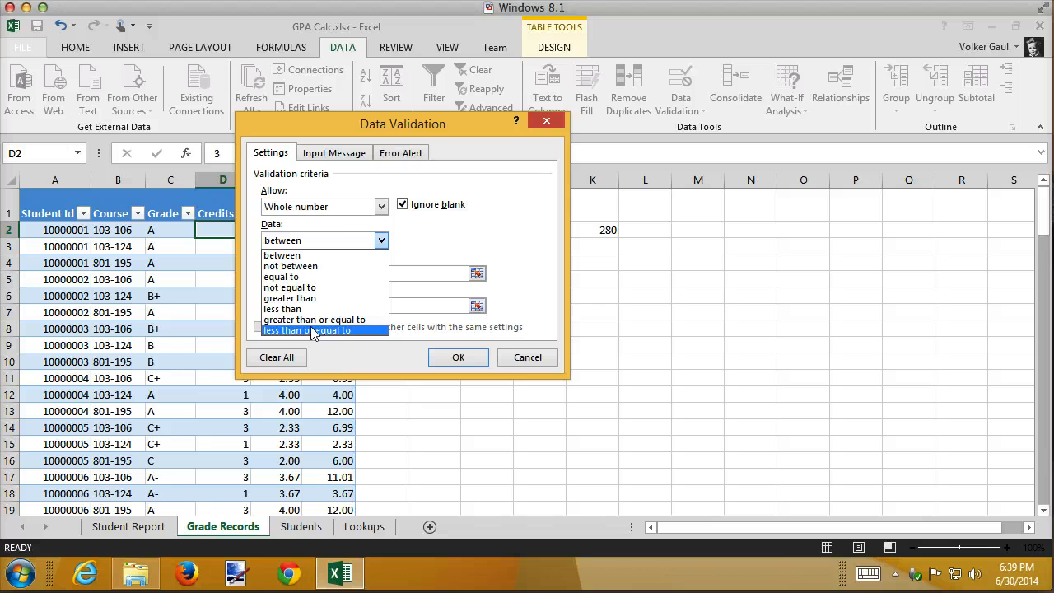
click(325, 254)
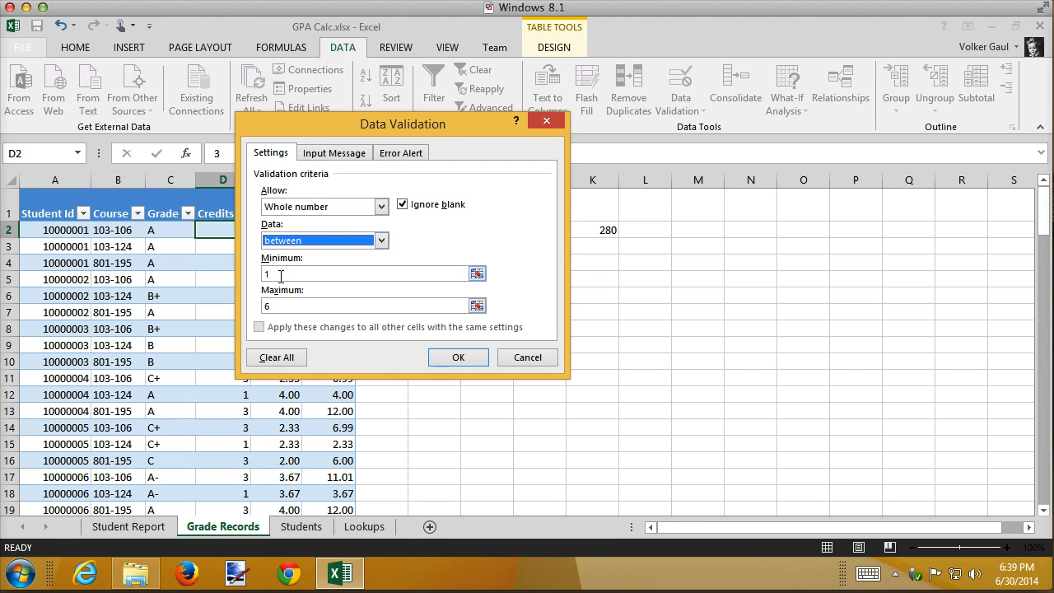
Set the error alert for cell D2 to the Warning style with the title "Credits Out Range"
click(400, 154)
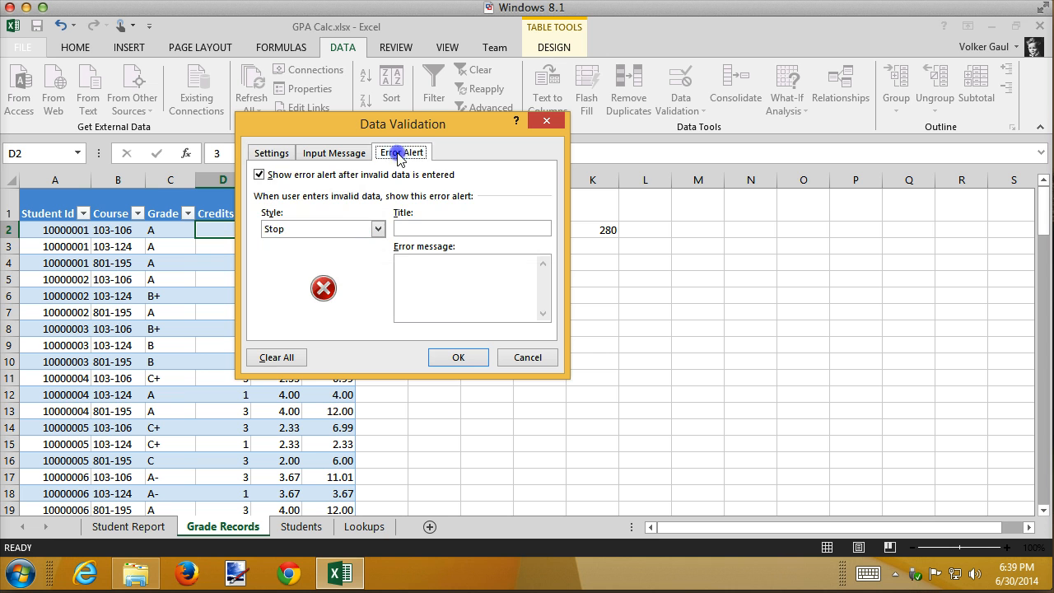
click(378, 231)
click(346, 255)
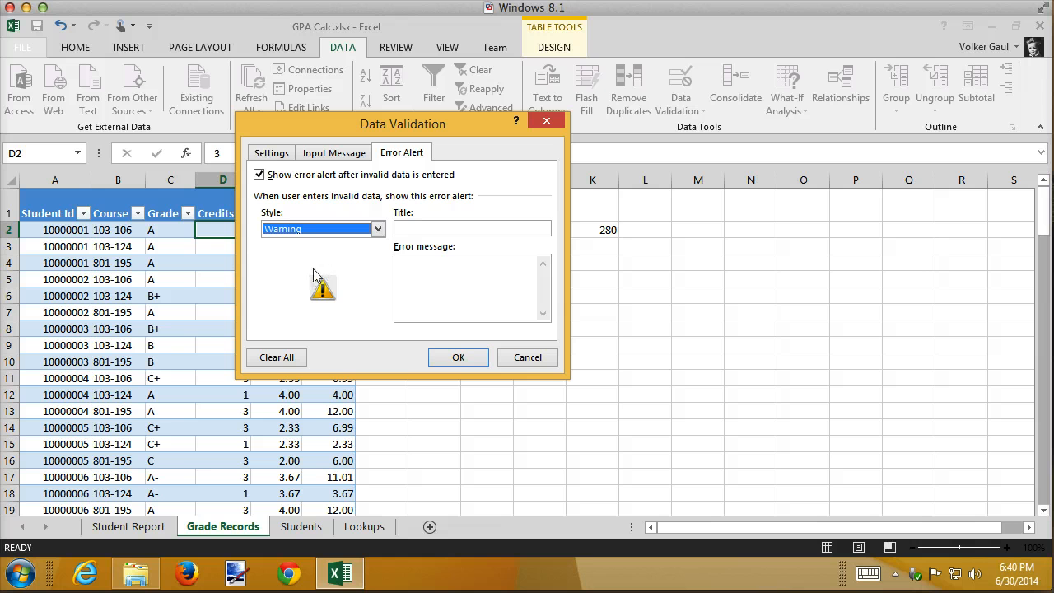
click(438, 228)
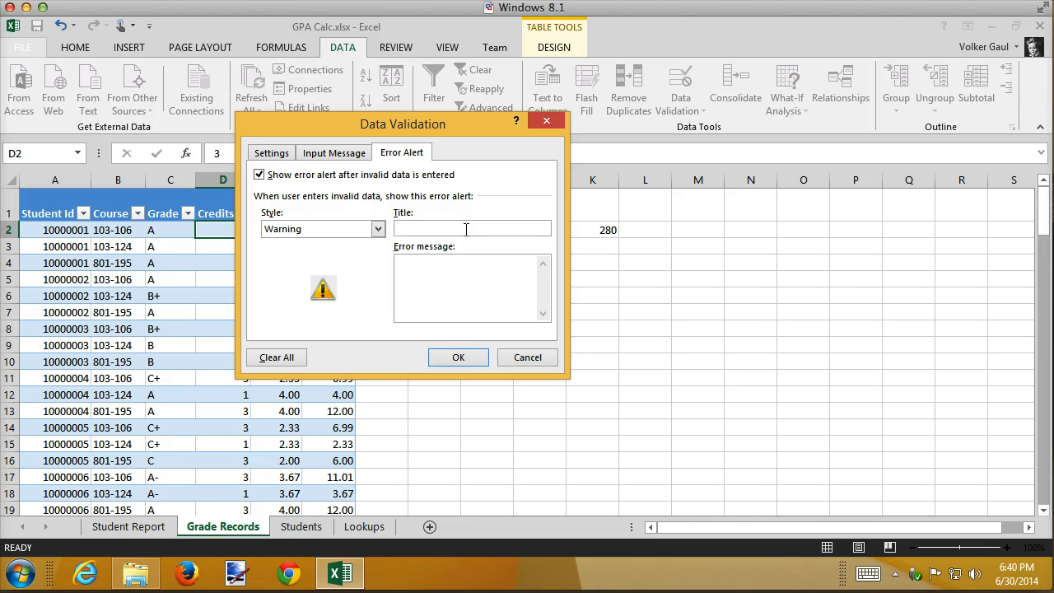
text(Credits Out FangeCredits)
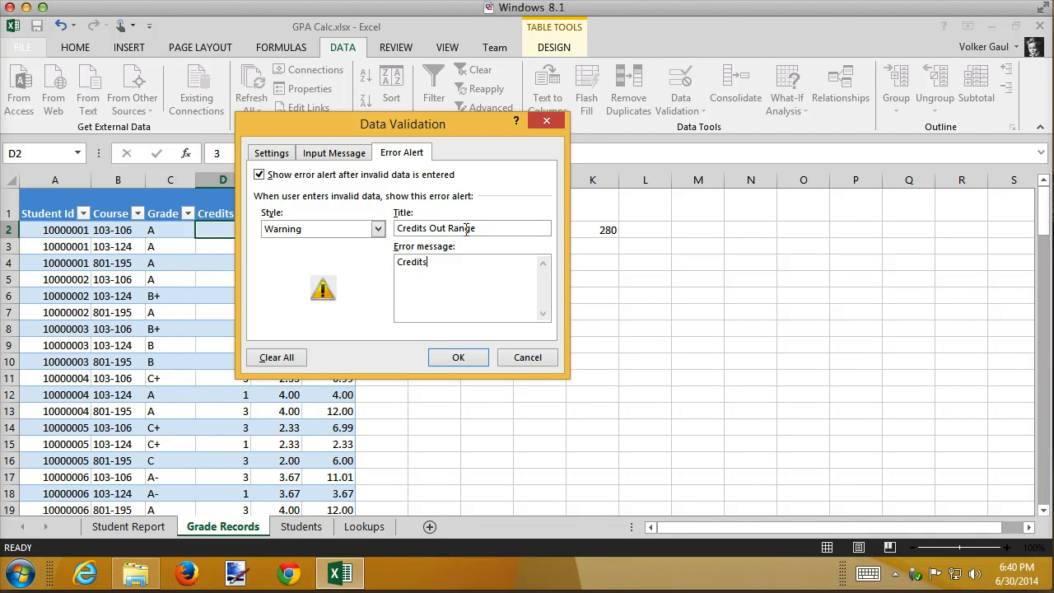
Write the error message "Credits are normally between 1 and 6. Click Yes to accept this value."
text( are normally be tween 1 and 6)
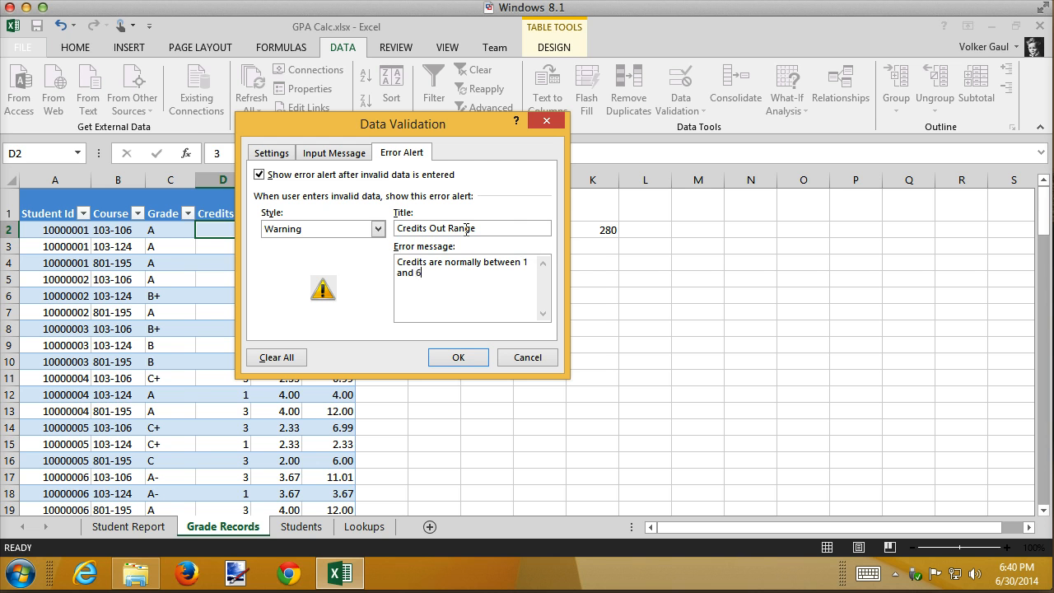
text(. Click Yes to accept this value)
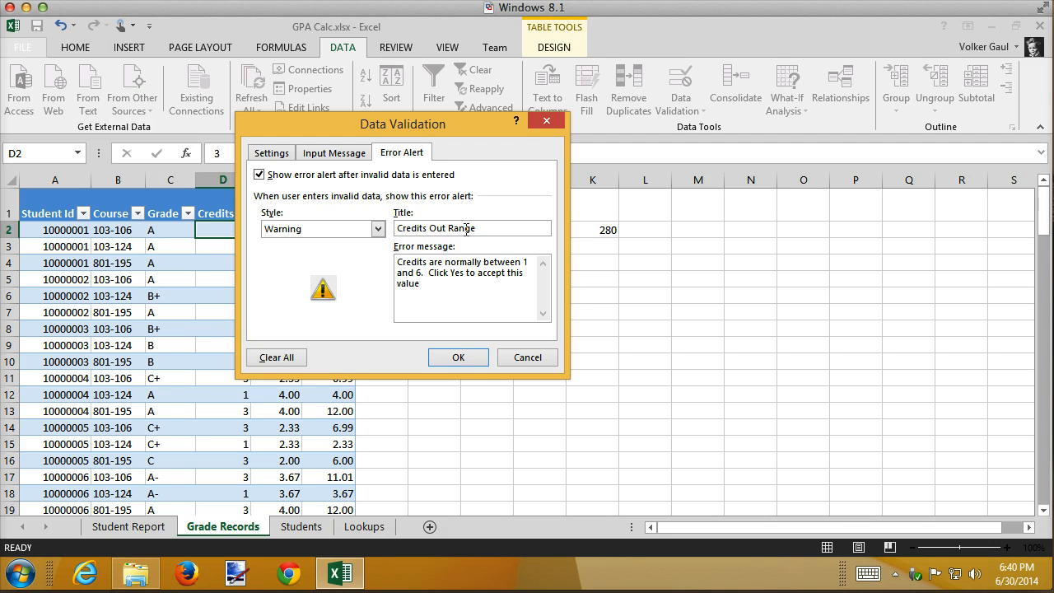
text(.)
Add "Click No to change the value. Click Cancel to erase the value." to the error message
text(  Click to)
key(BackSpace)
key(BackSpace)
key(BackSpace)
text(NO)
key(BackSpace)
text(o to e)
key(BackSpace)
text(change the value. Cl)
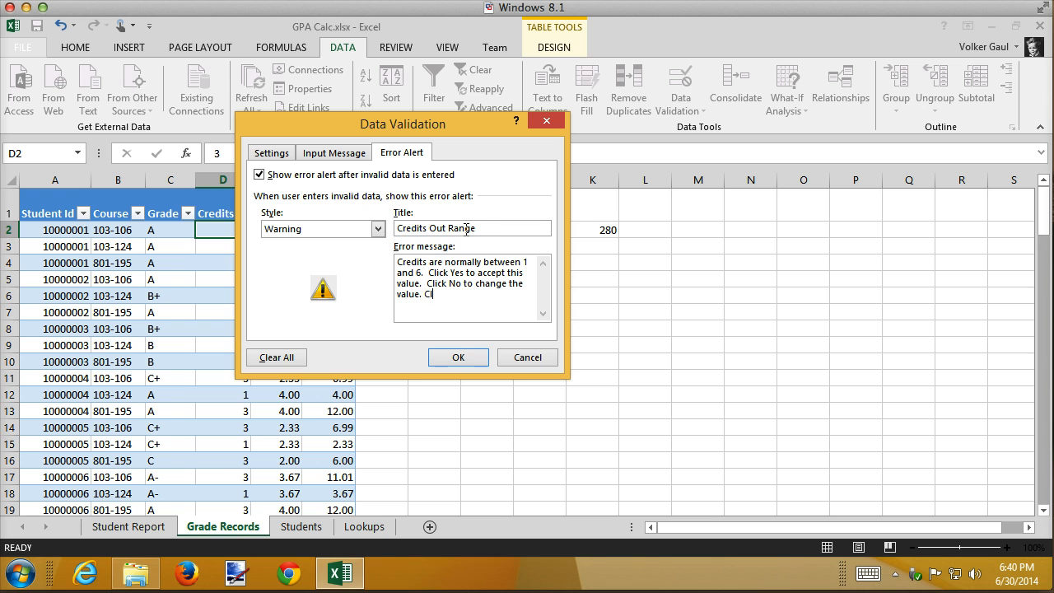
text(ick Cancel to erase the value.)
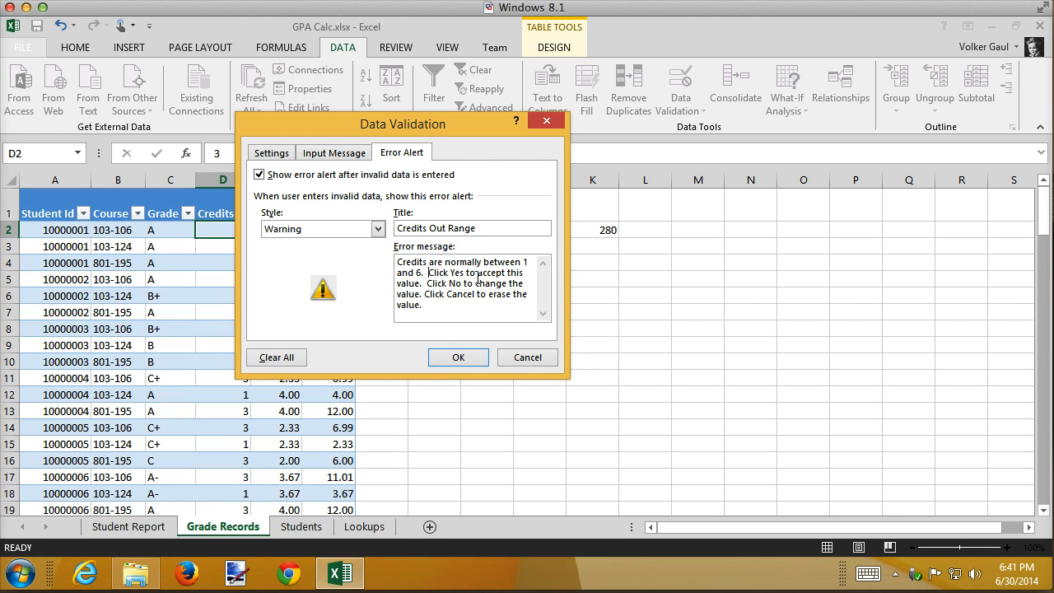
Put each "Click" instruction of the error message on its own line and apply the validation settings
key(Return)
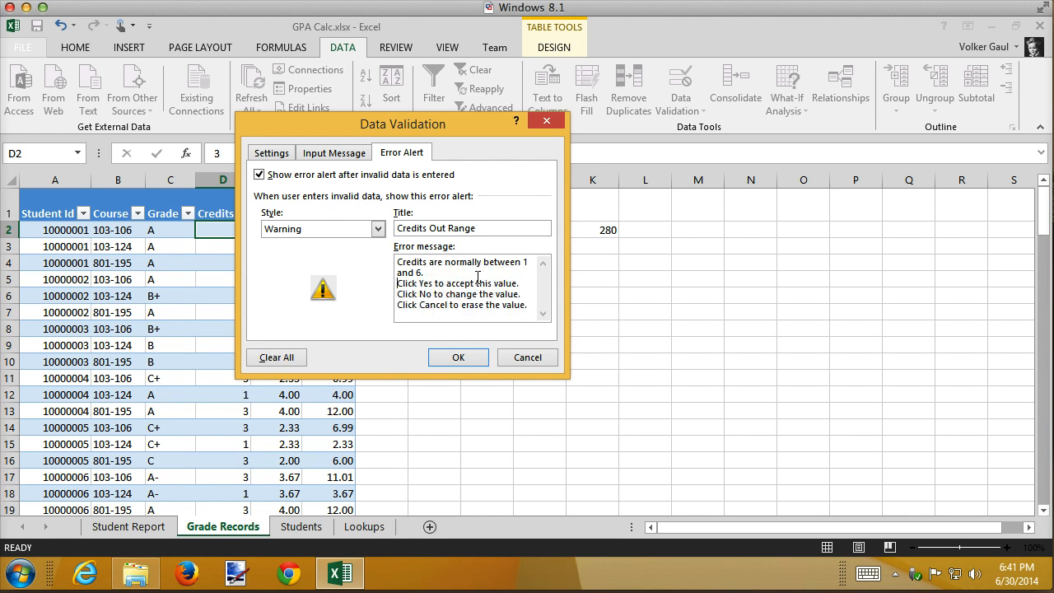
key(Down)
click(459, 359)
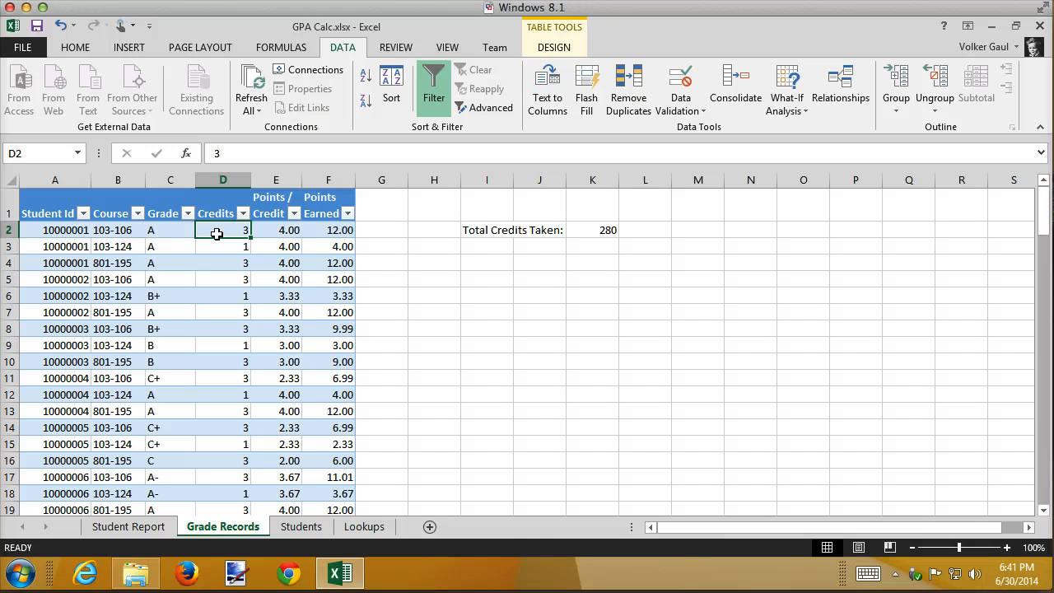
Test the warning by entering 0 credits in cell D2, and cancel the entry
text(0)
key(Return)
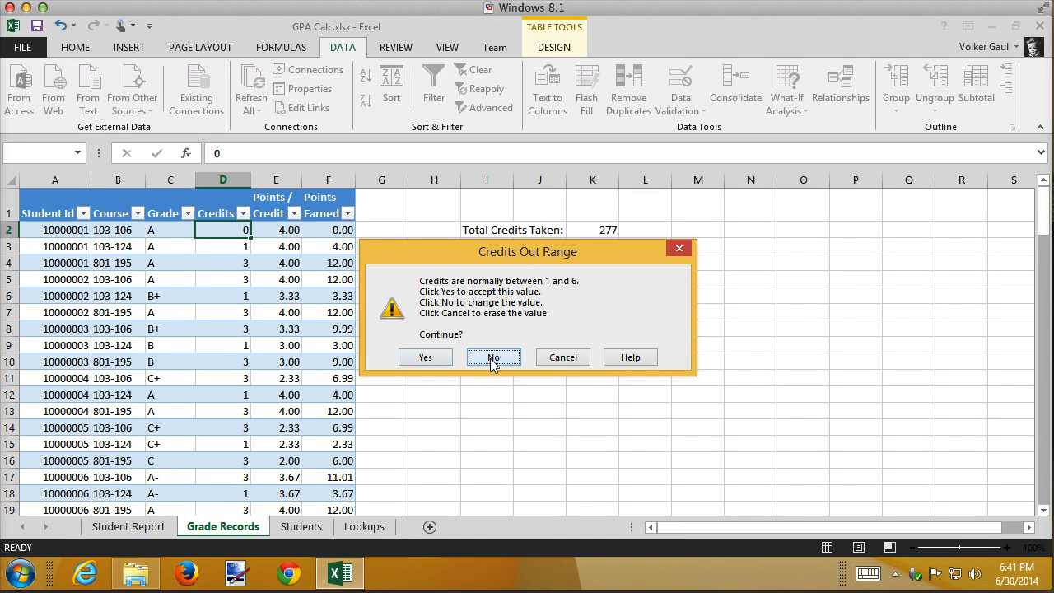
click(564, 361)
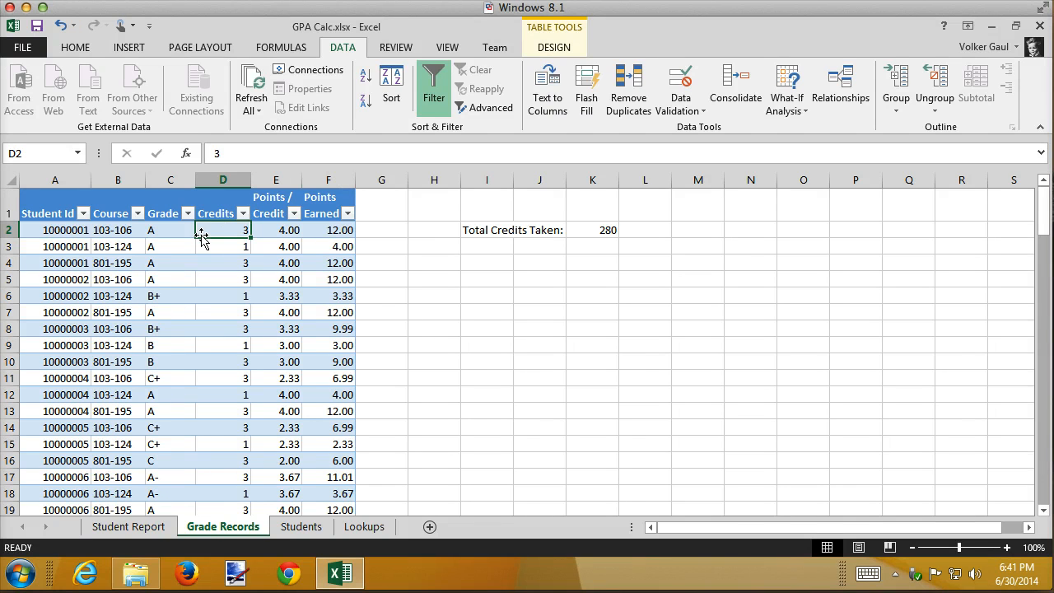
Test both limits of the allowed range by entering 1 and then 6 in cell D2
text(1)
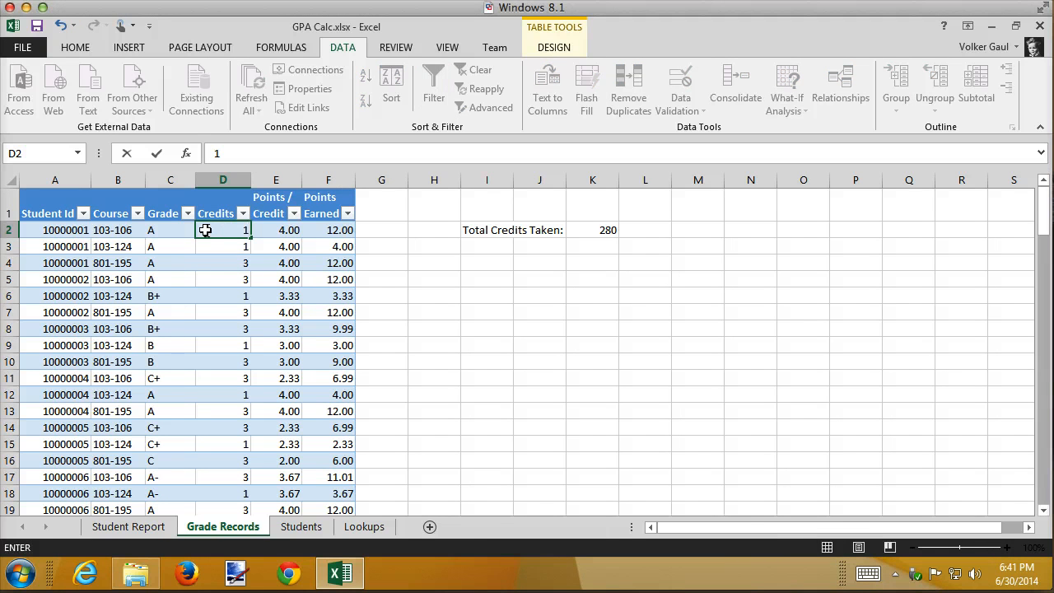
key(Return)
click(205, 229)
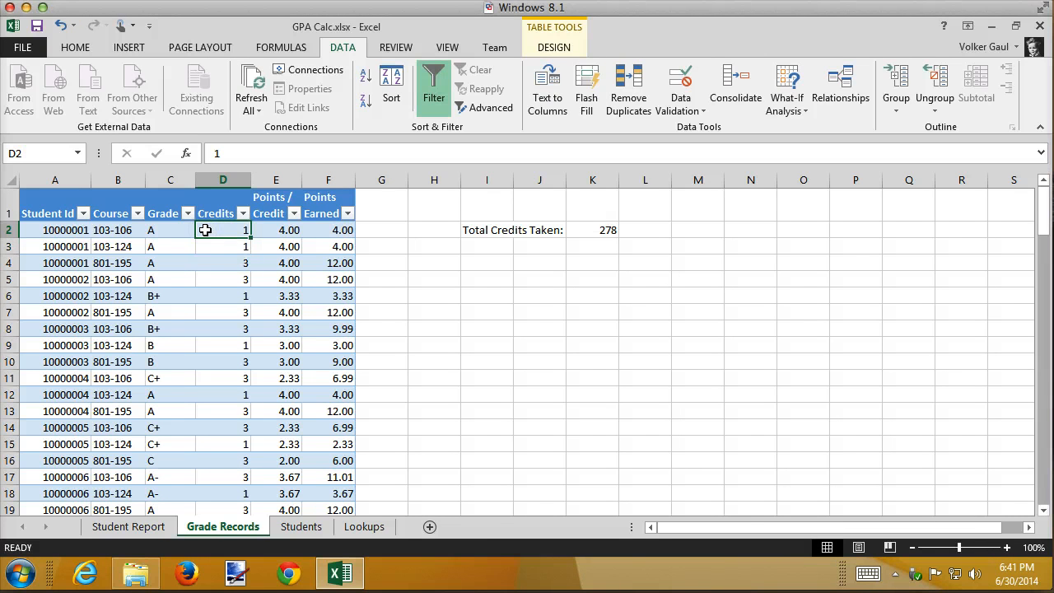
text(6)
key(Return)
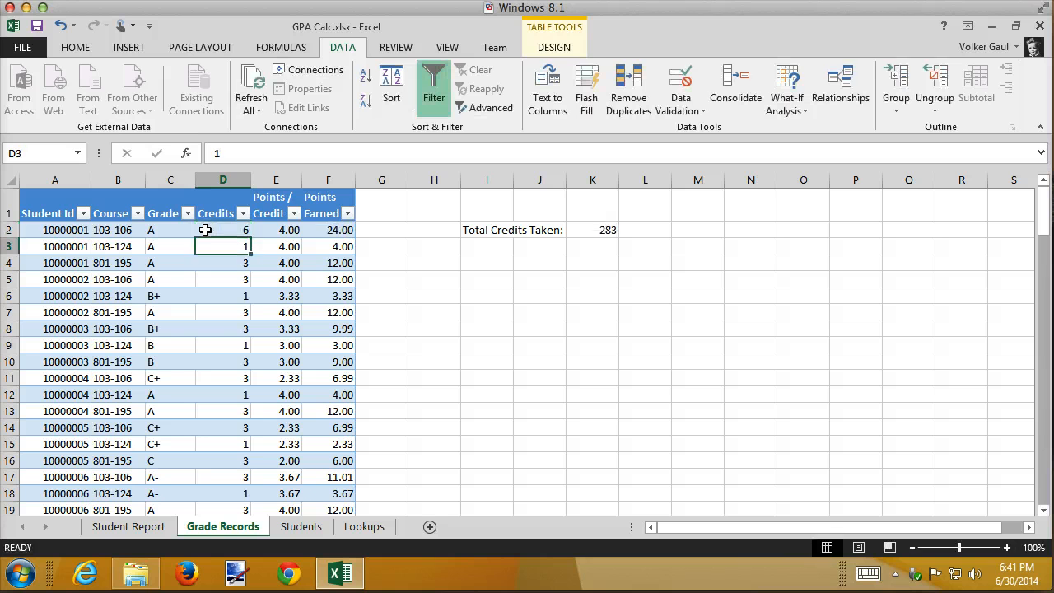
Enter 7 in cell D2 and accept the out-of-range value in the warning
click(205, 230)
text(7)
key(Return)
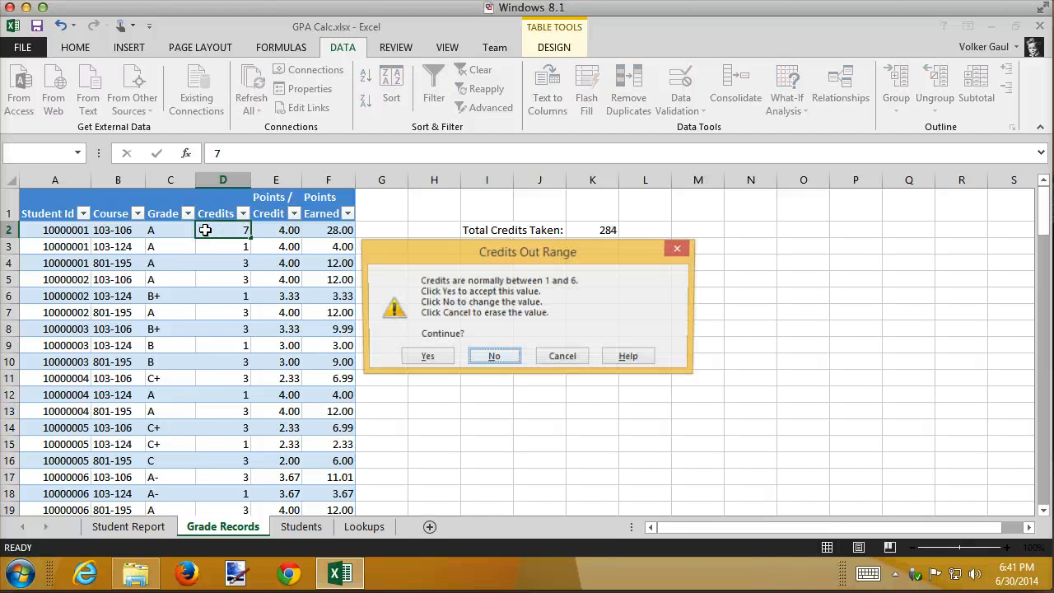
click(434, 359)
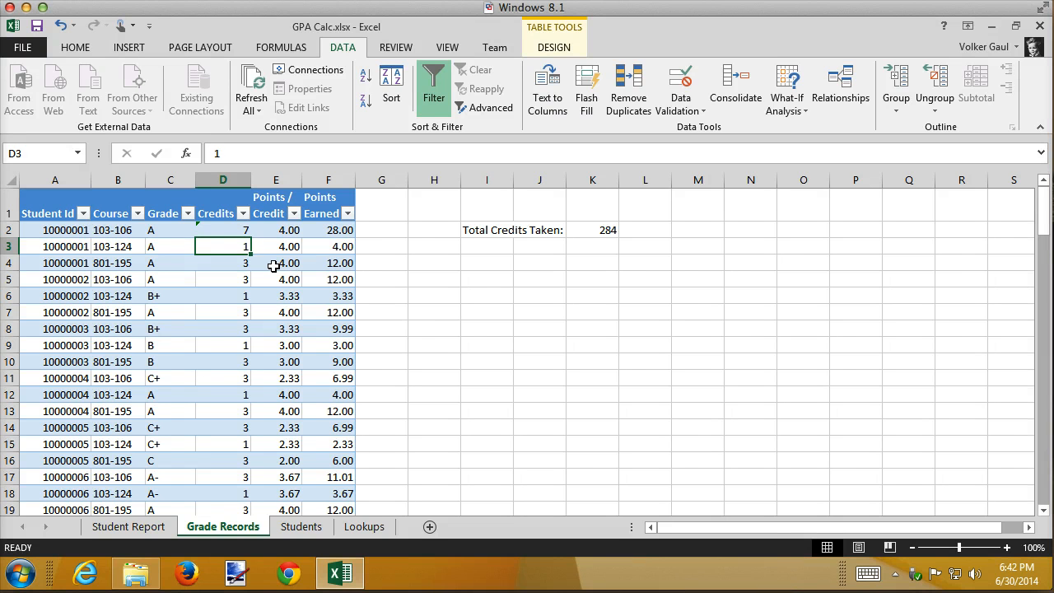
Undo the test entries in Credits cell D2
key(ctrl+z)
key(ctrl+z)
key(ctrl+z)
key(ctrl+z)
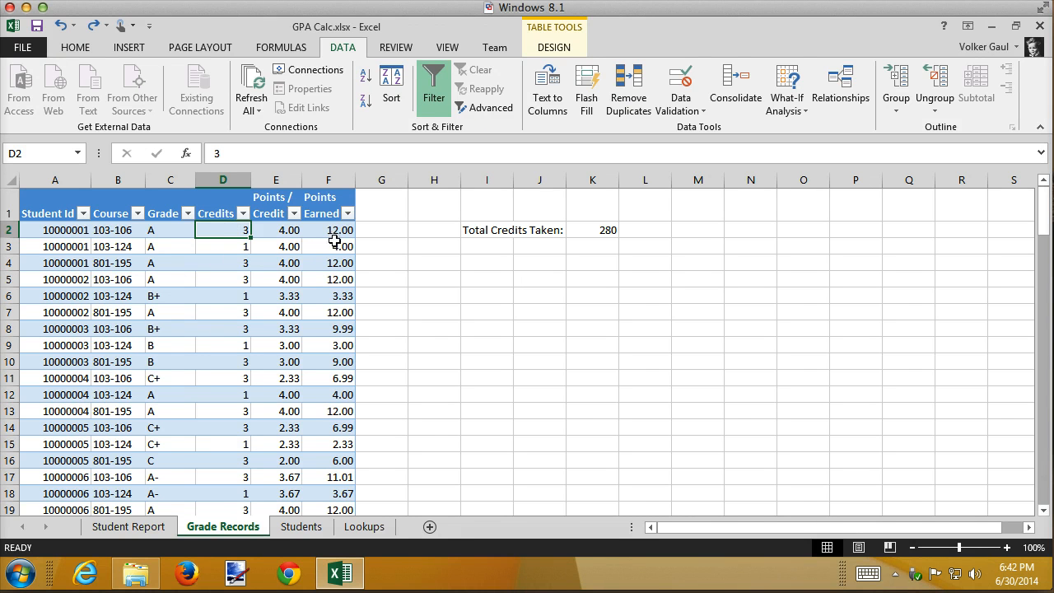
Copy the formatting of cell D2 to cell D3 with the Format Painter
click(226, 234)
click(77, 49)
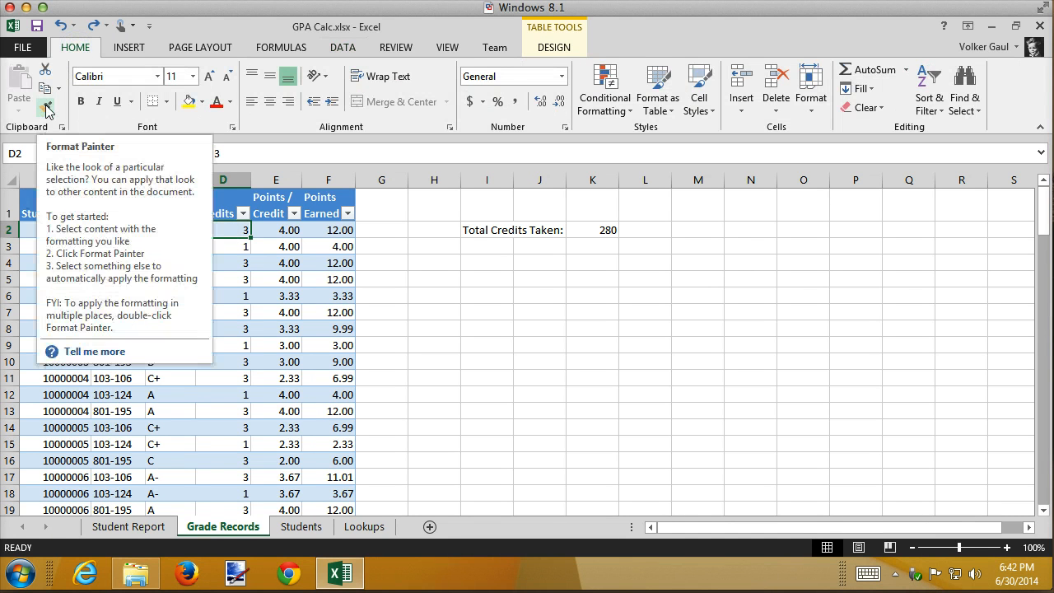
click(46, 111)
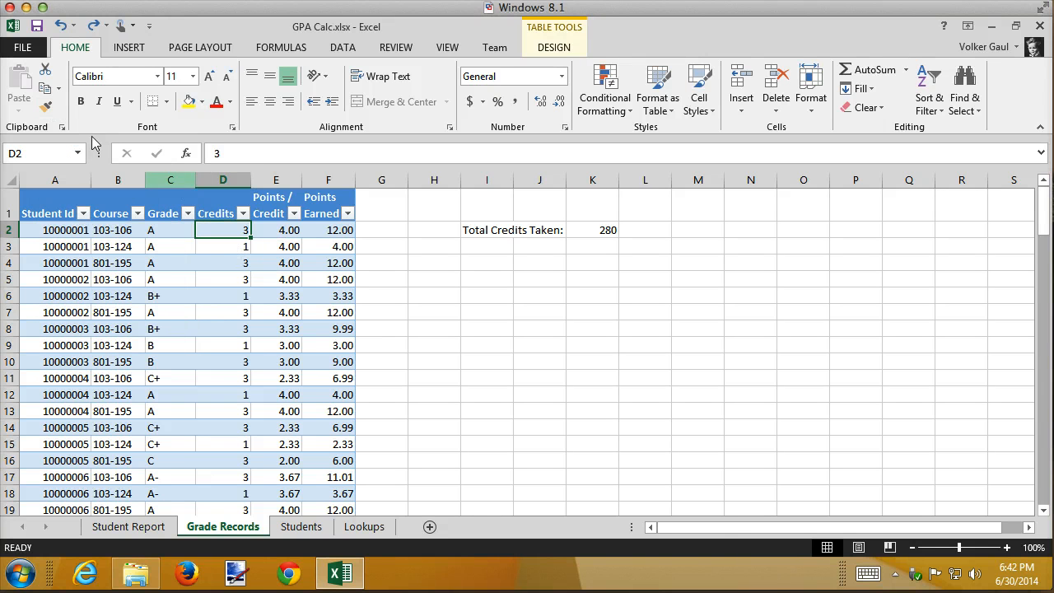
click(46, 110)
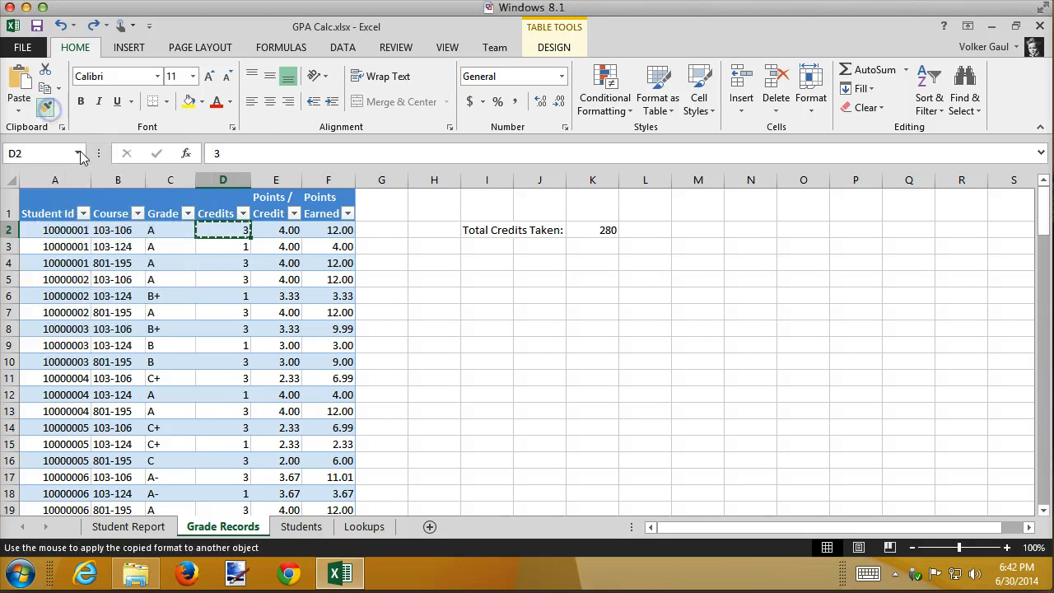
click(230, 248)
mouse_move(231, 259)
mouse_down()
mouse_move(230, 313)
mouse_move(226, 228)
mouse_move(228, 245)
mouse_up()
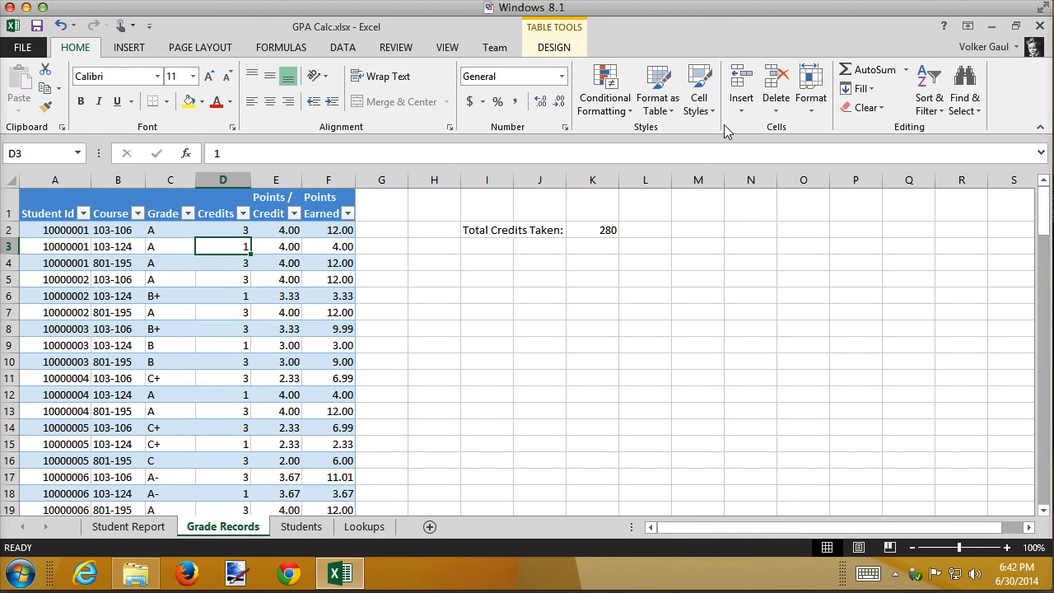
Check the data validation settings of Credits cell D3 and close them without changes
click(343, 48)
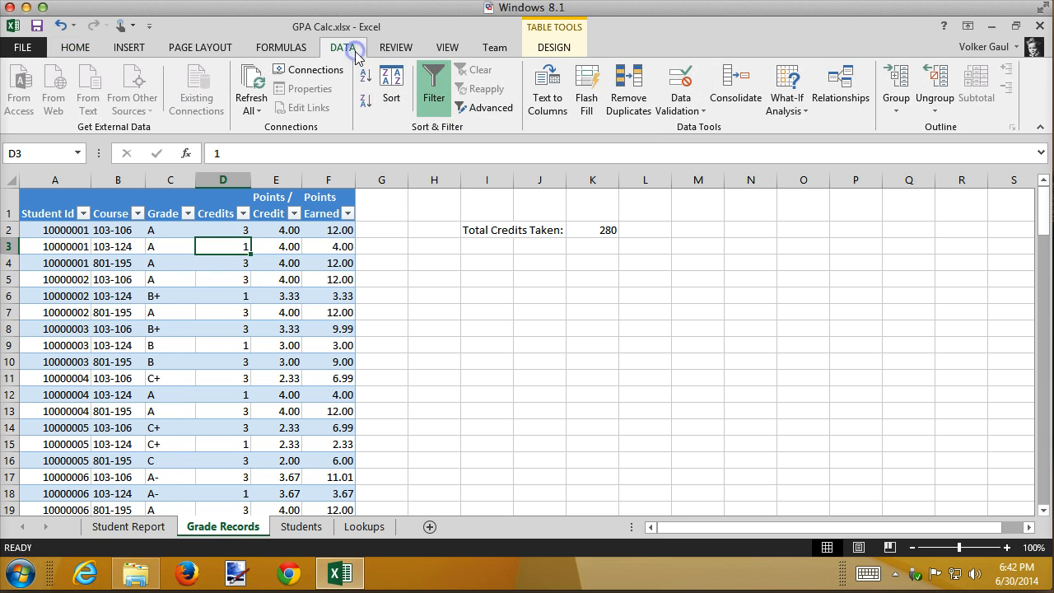
click(681, 97)
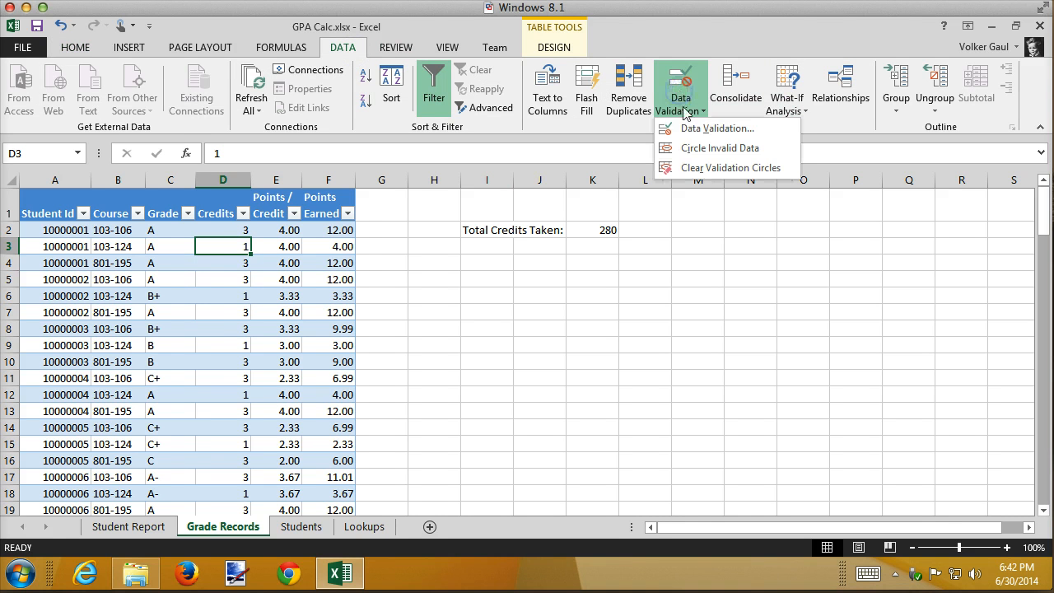
click(687, 130)
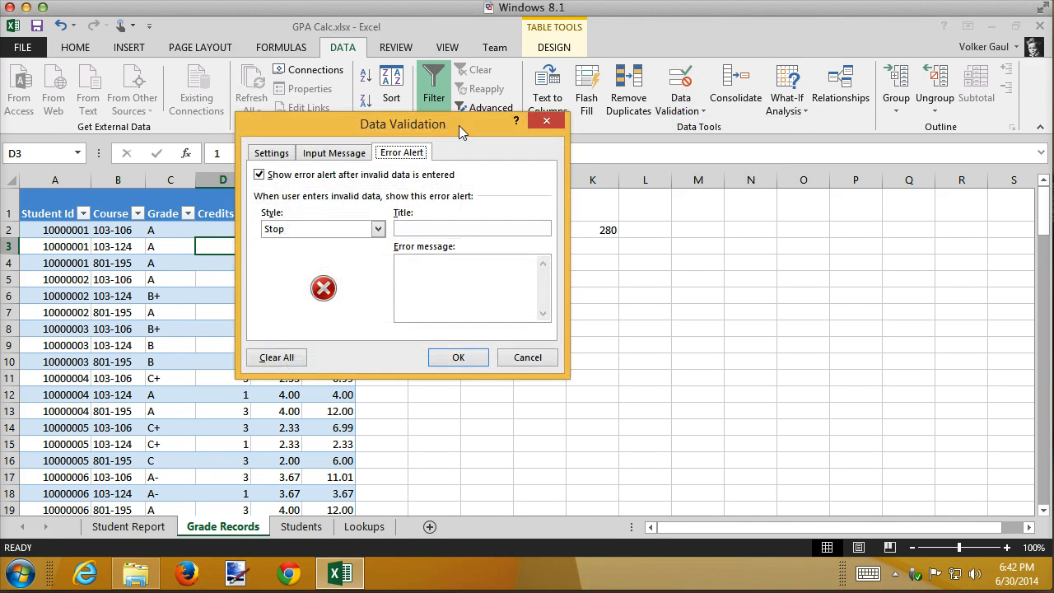
click(272, 155)
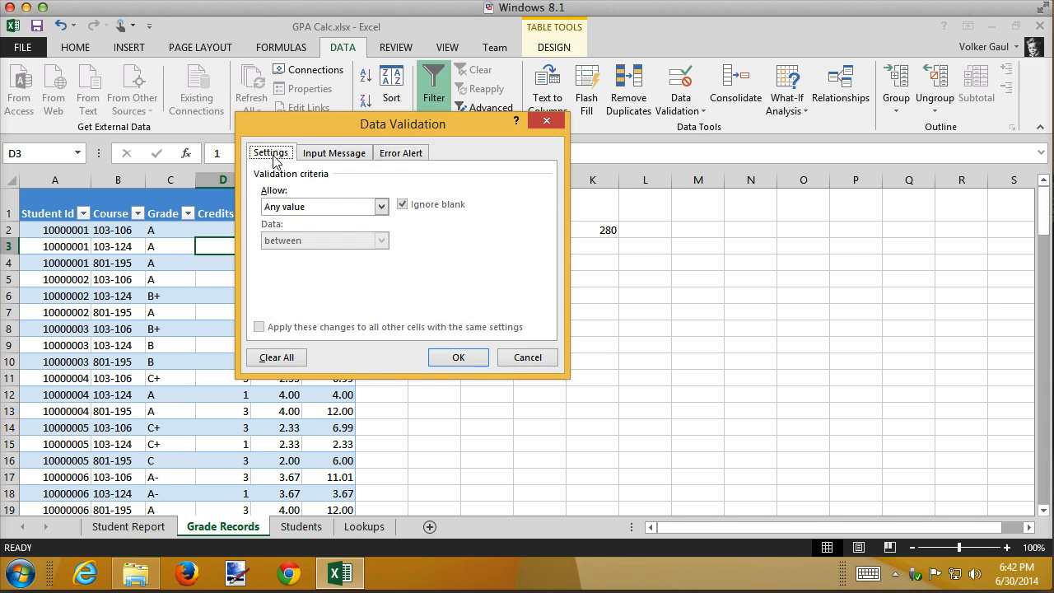
click(517, 359)
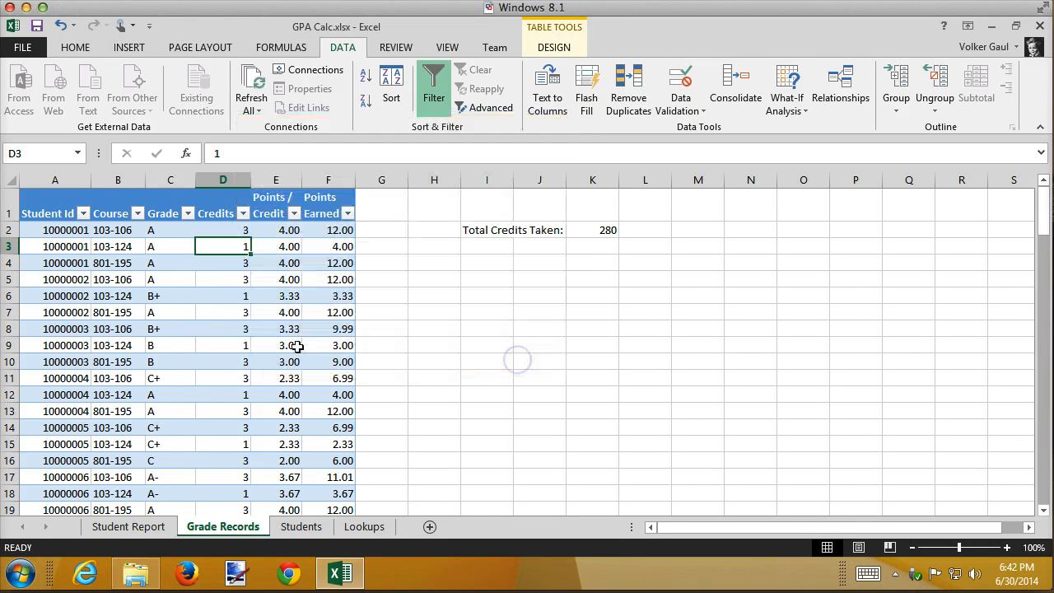
Select the Credits values from D2 down to D121 and extend the data validation of D2 to all of them
click(232, 241)
click(233, 233)
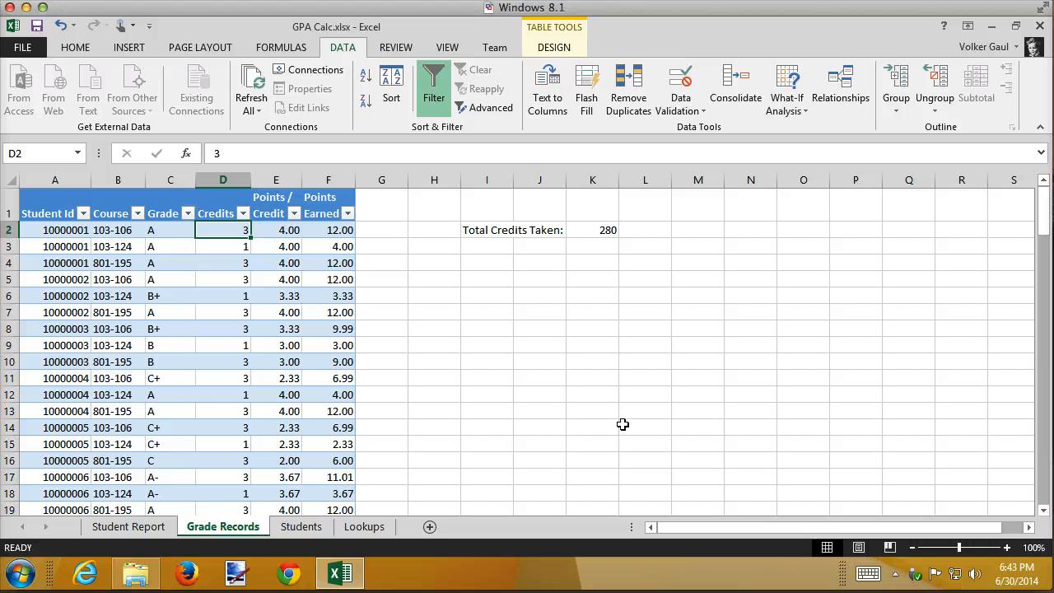
key(End)
key(shift+Down)
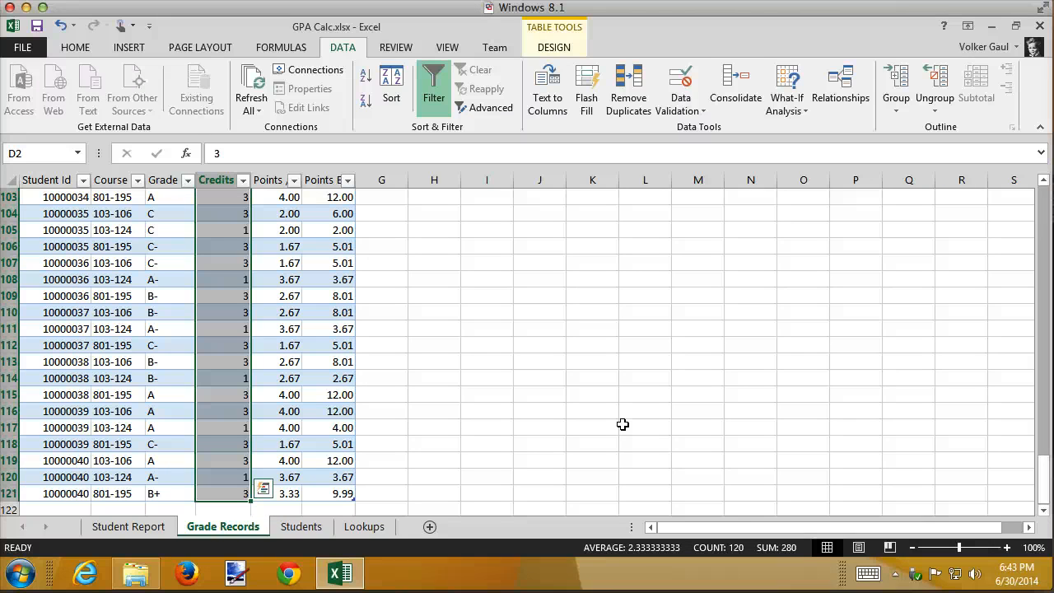
click(680, 74)
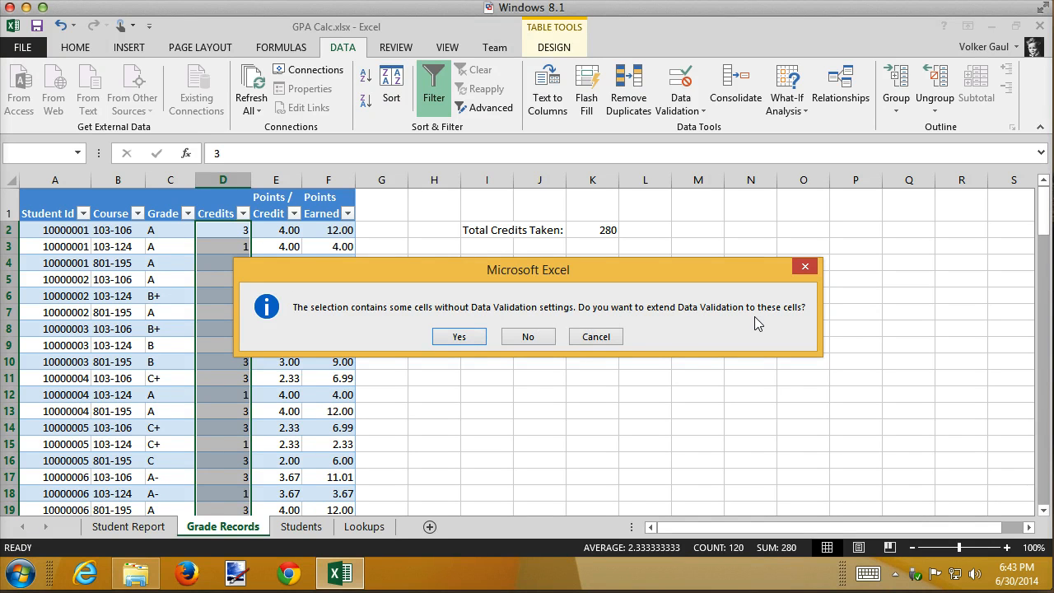
click(461, 336)
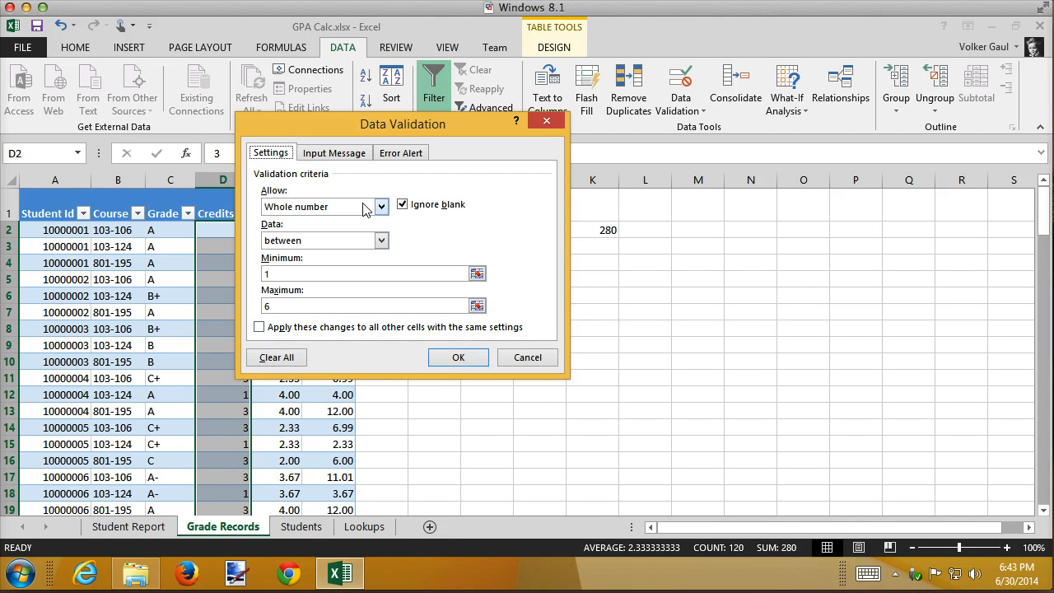
Change the last line of the Credits error message to "Click Cancel to restore the value." and apply the validation
click(397, 155)
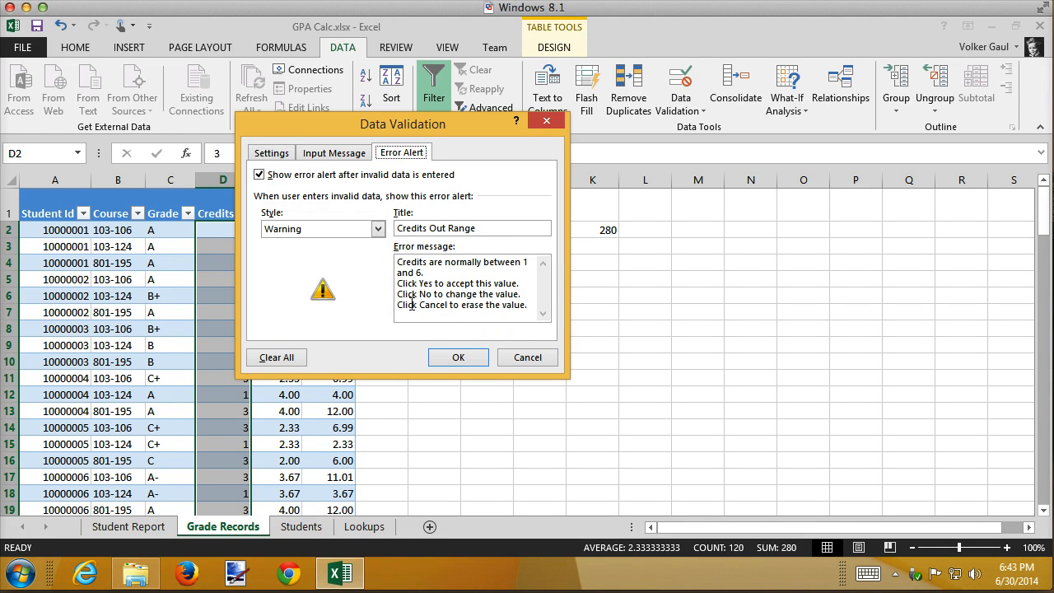
drag(462, 305, 486, 309)
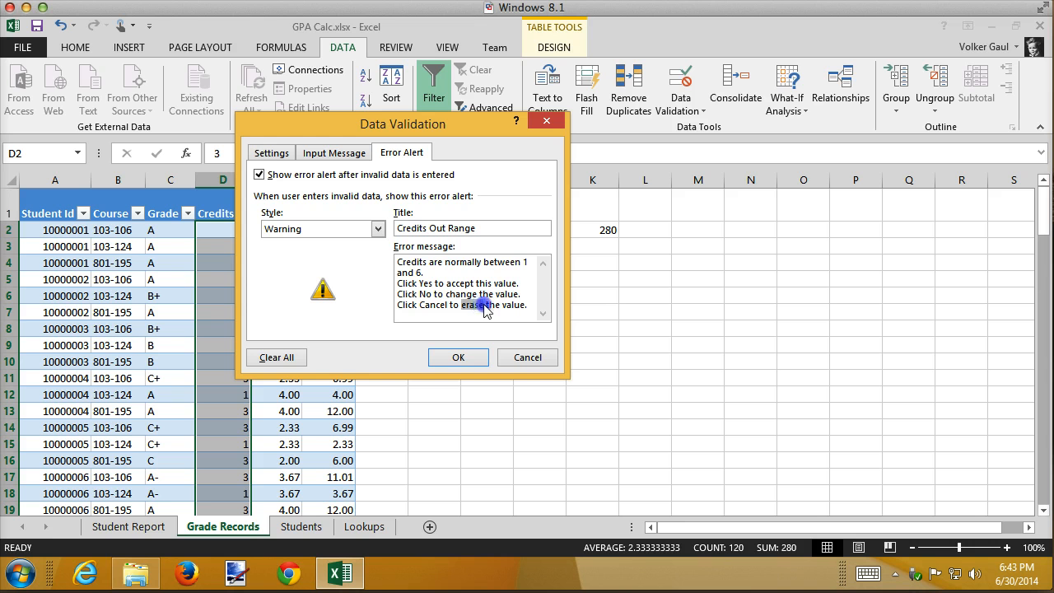
text(restore)
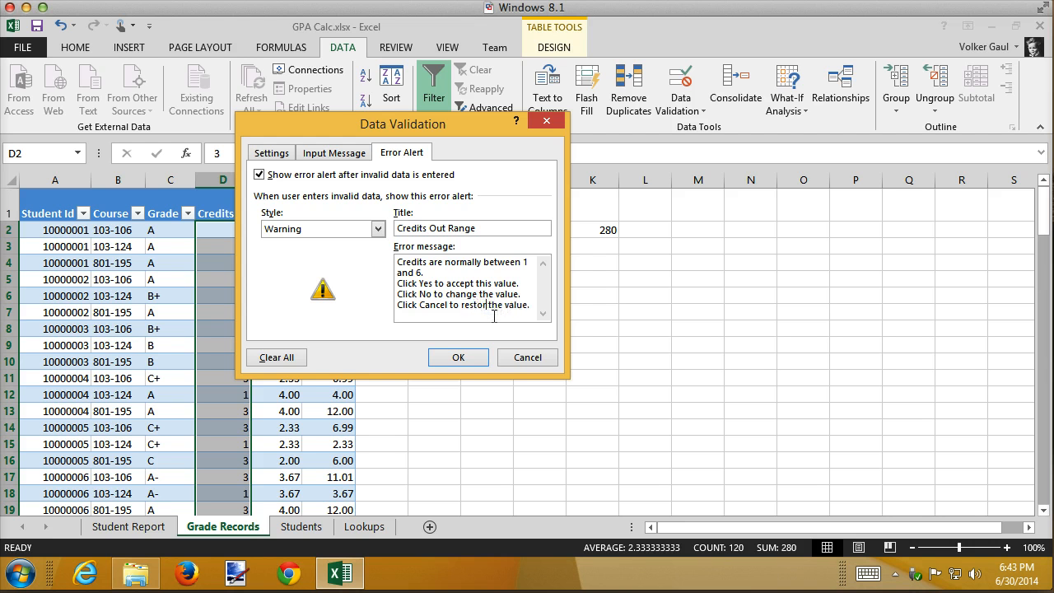
click(483, 357)
Test the extended rule by entering 7 in Credits cell D8 and cancelling the entry in the warning
click(213, 328)
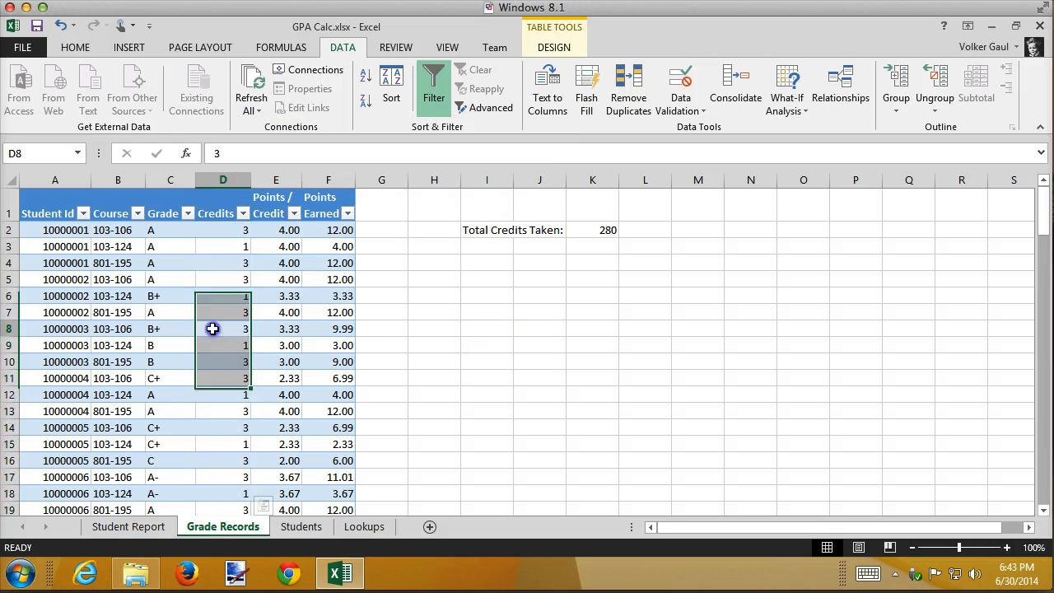
text(7)
key(Return)
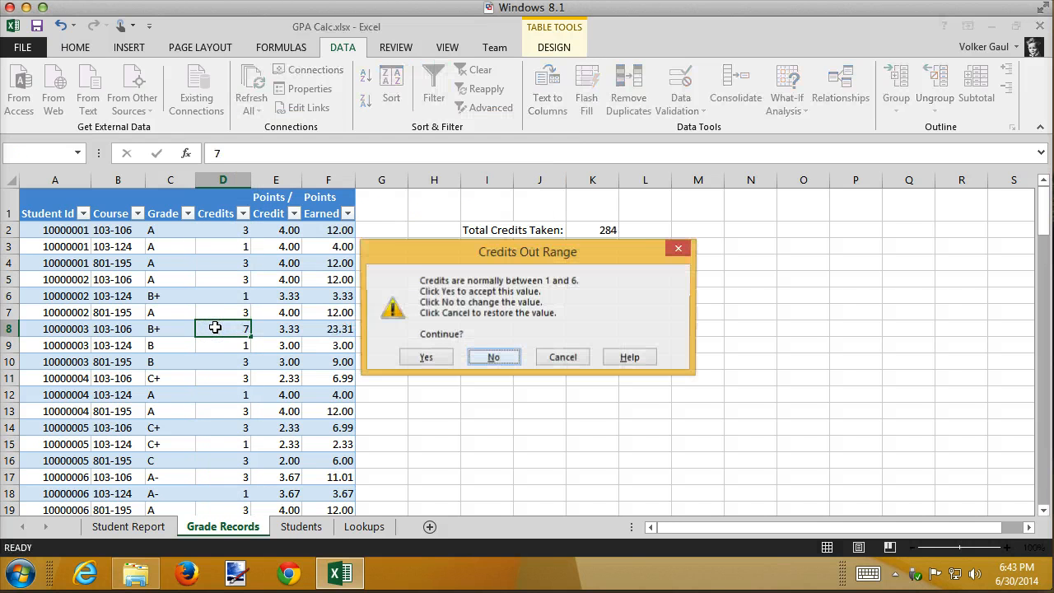
click(563, 357)
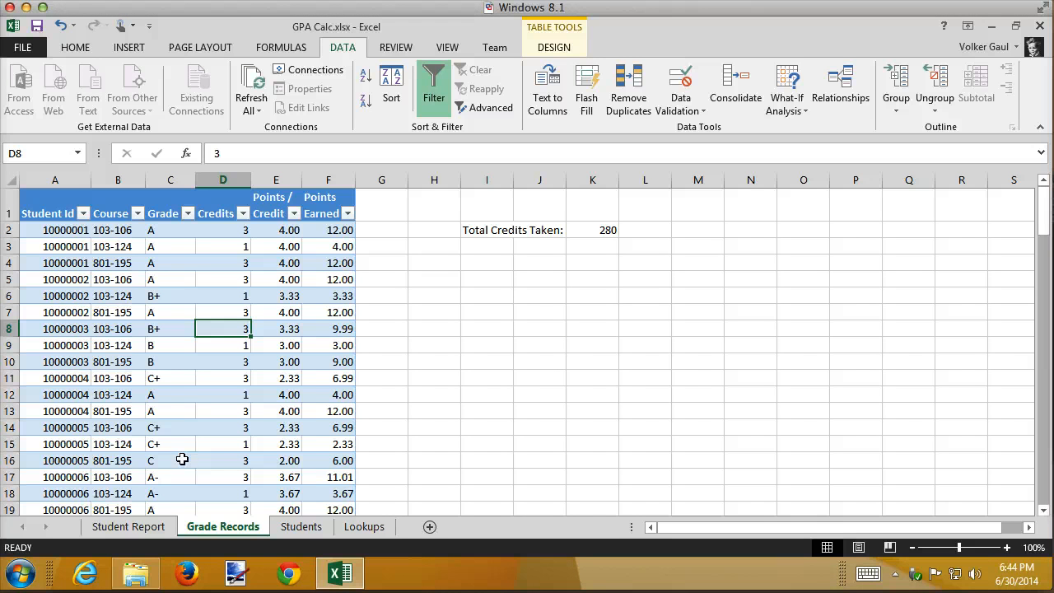
Add the input message "Enter a student's 8-digit ID number." titled "Start Here" to Student Report cell B3, and reselect the cell to check it
click(138, 529)
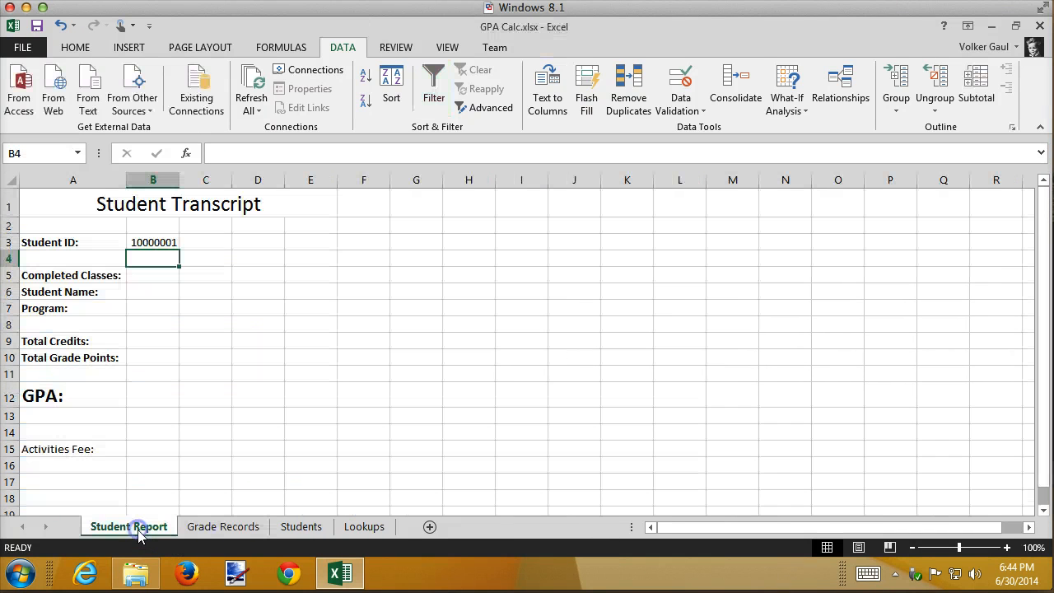
click(146, 241)
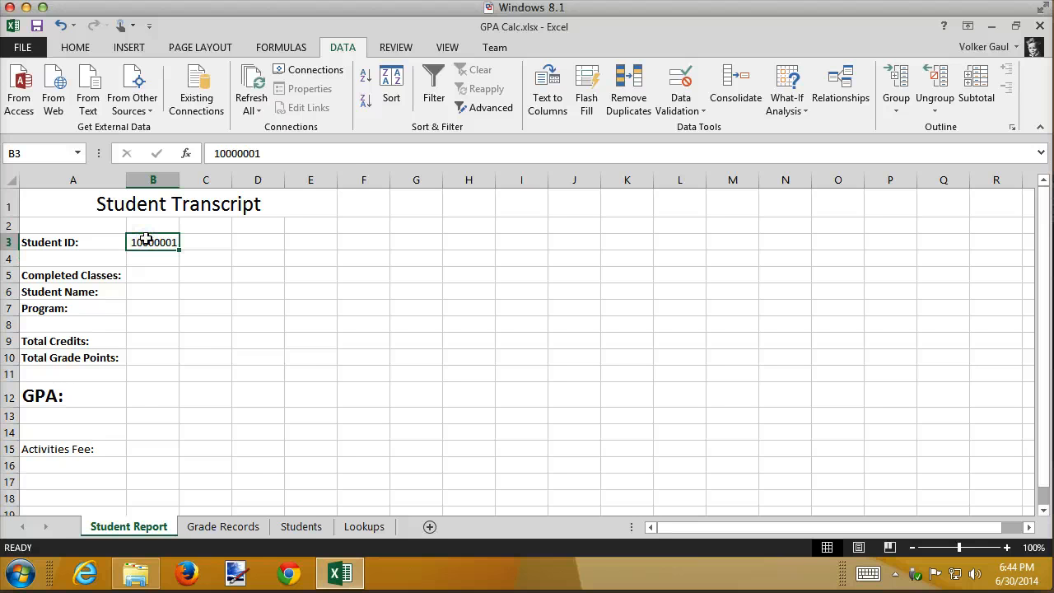
right_click(145, 240)
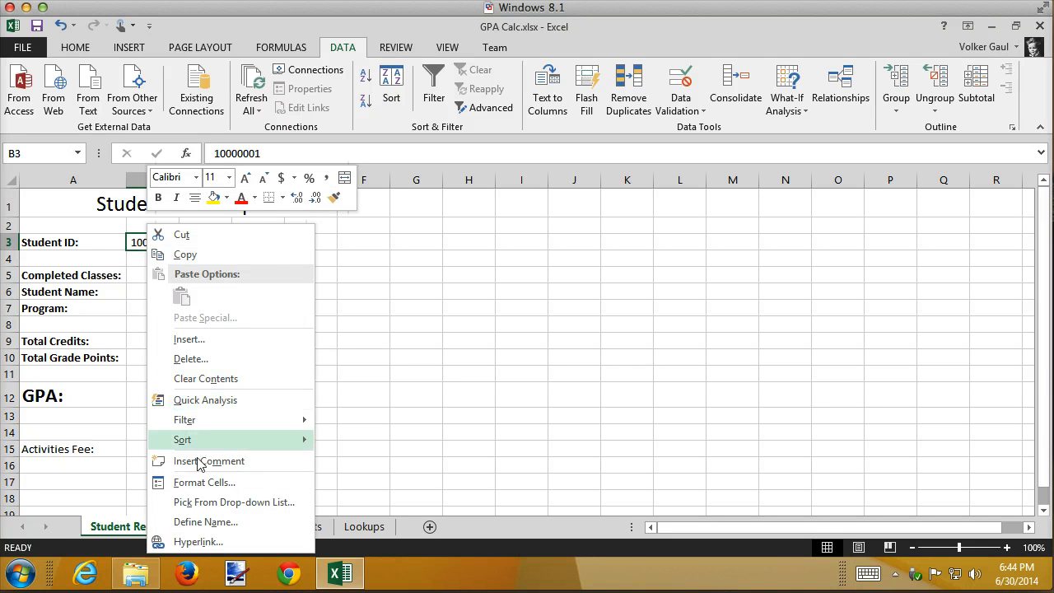
click(386, 273)
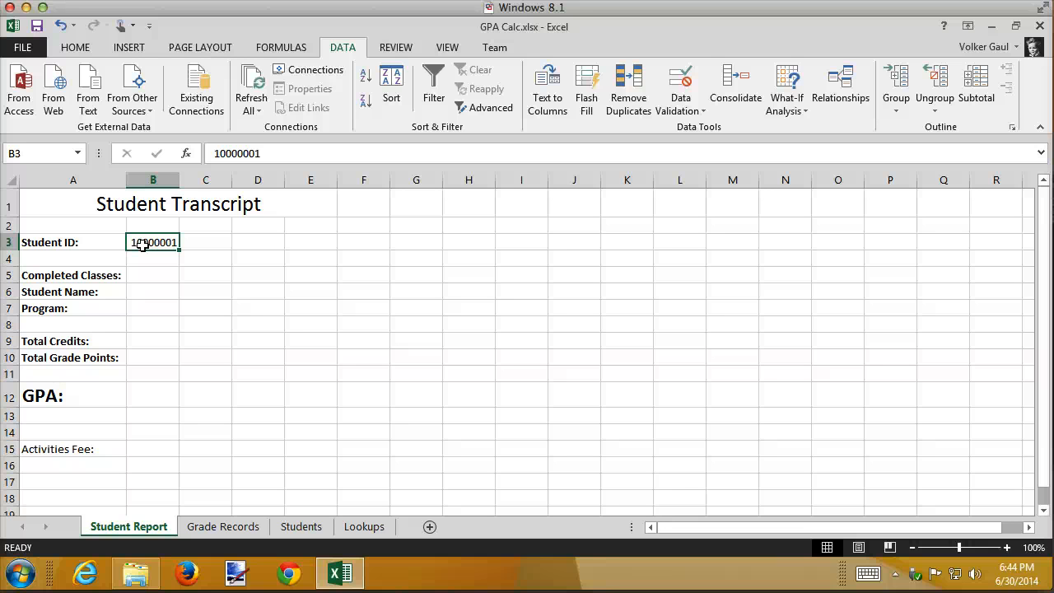
click(680, 83)
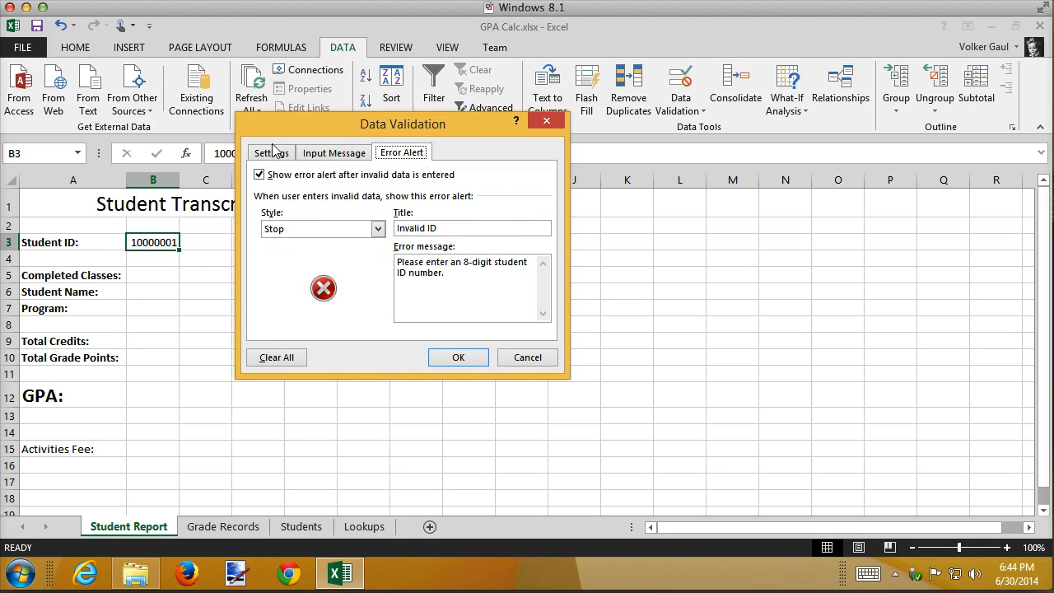
click(337, 155)
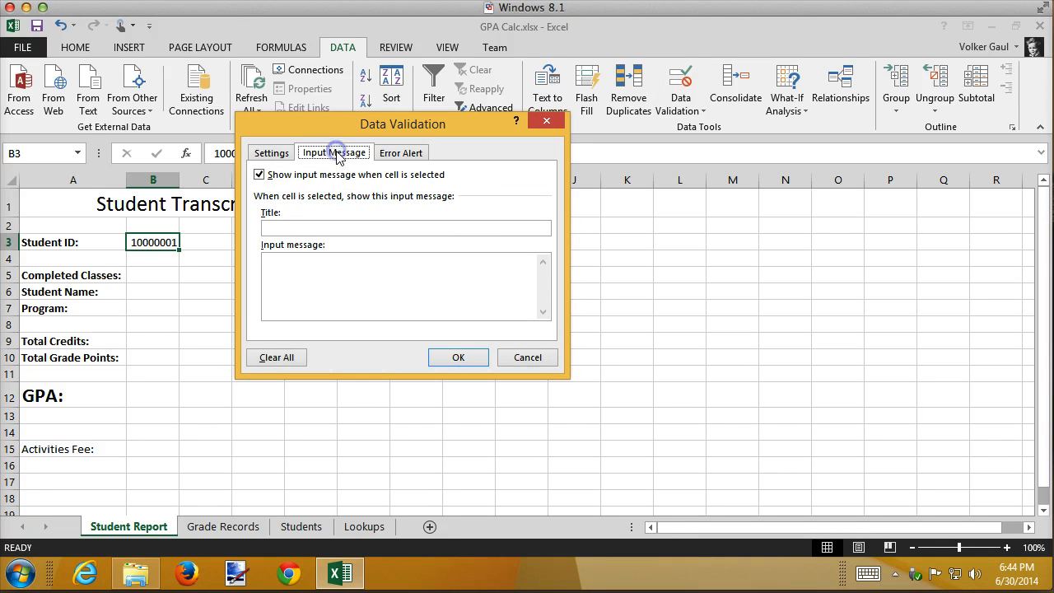
click(324, 224)
text(Sta)
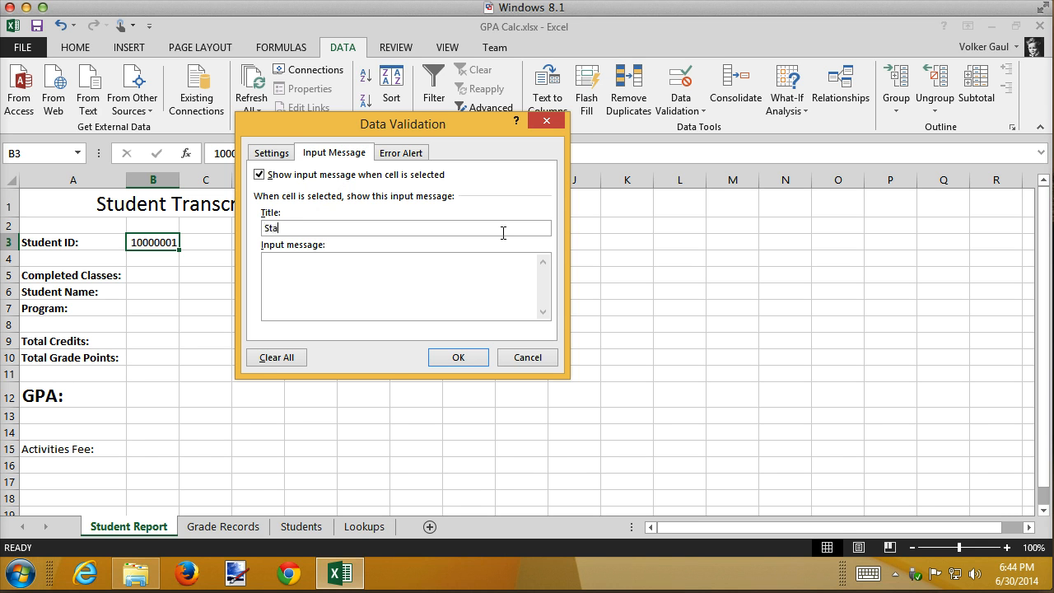
text(rt Here)
key(Tab)
text(Enter a student's 8-digit ID number.)
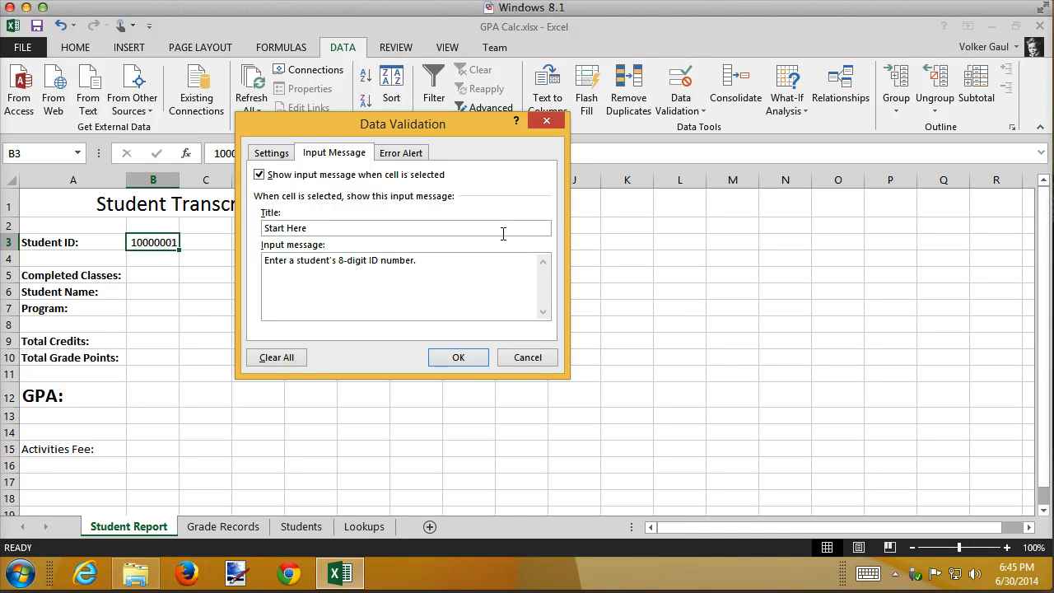
click(470, 359)
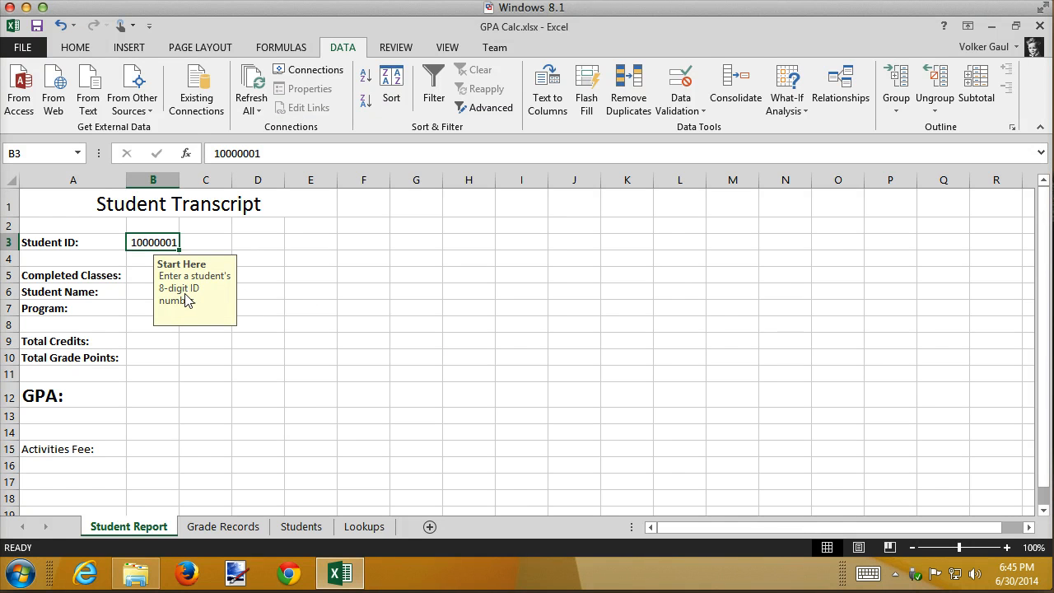
click(271, 246)
click(157, 243)
Review the grades on the Lookups sheet and set the validation of Grade cell C2 on Grade Records to allow a List
click(222, 529)
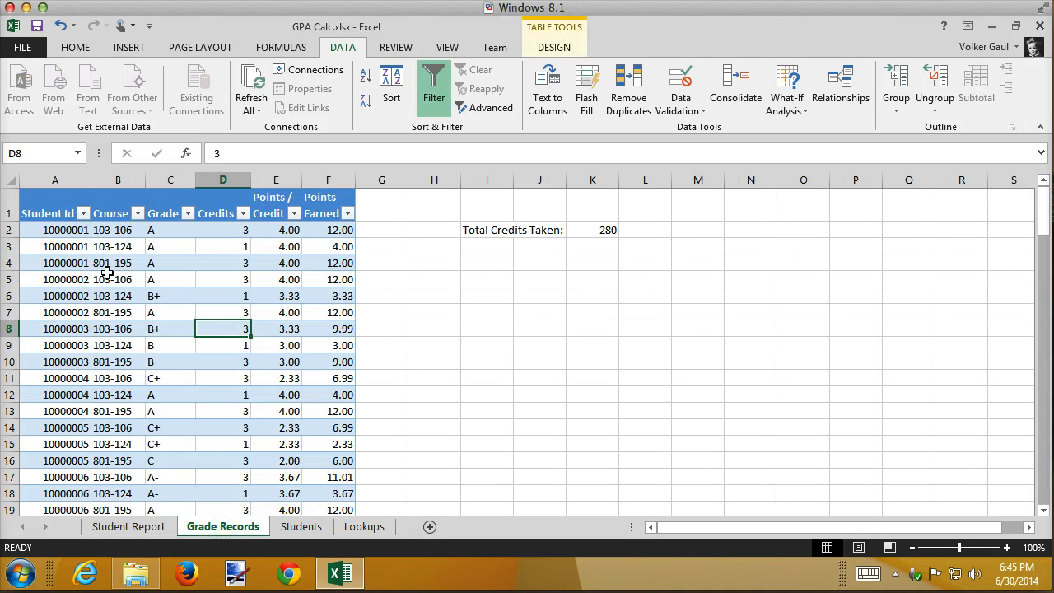
click(172, 230)
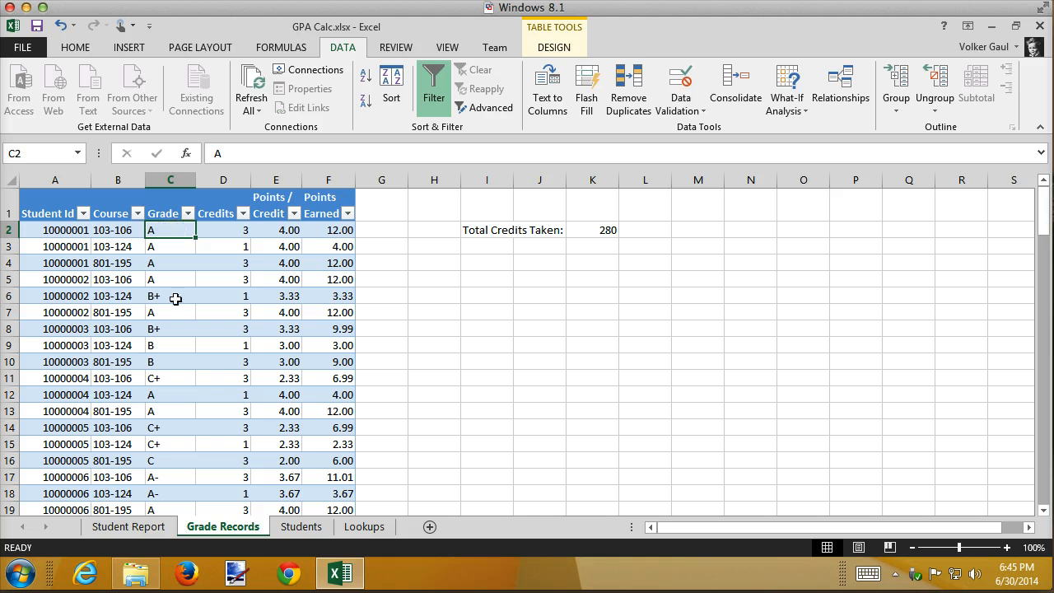
click(383, 529)
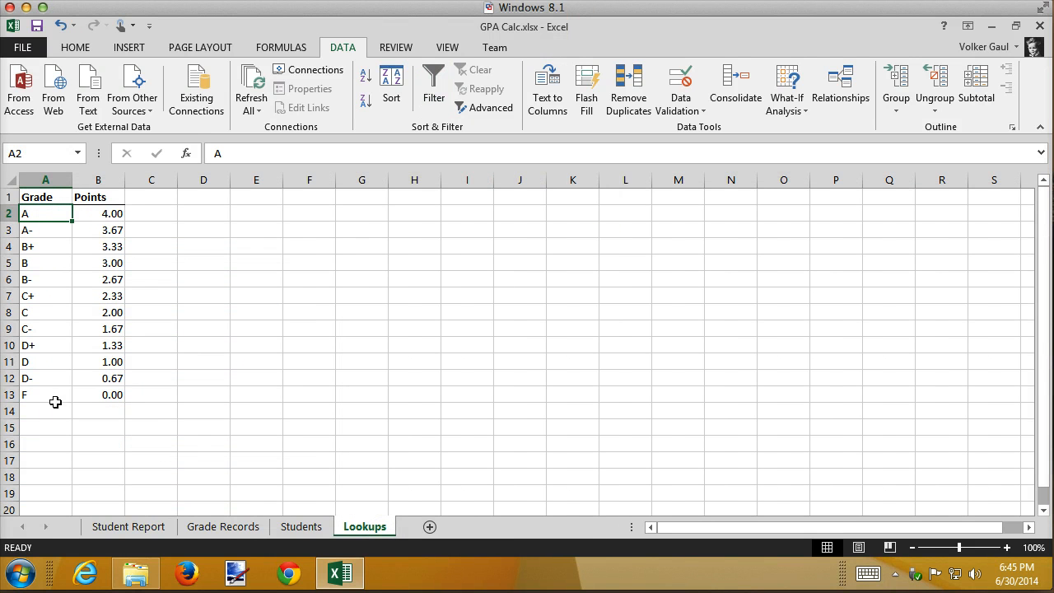
click(236, 527)
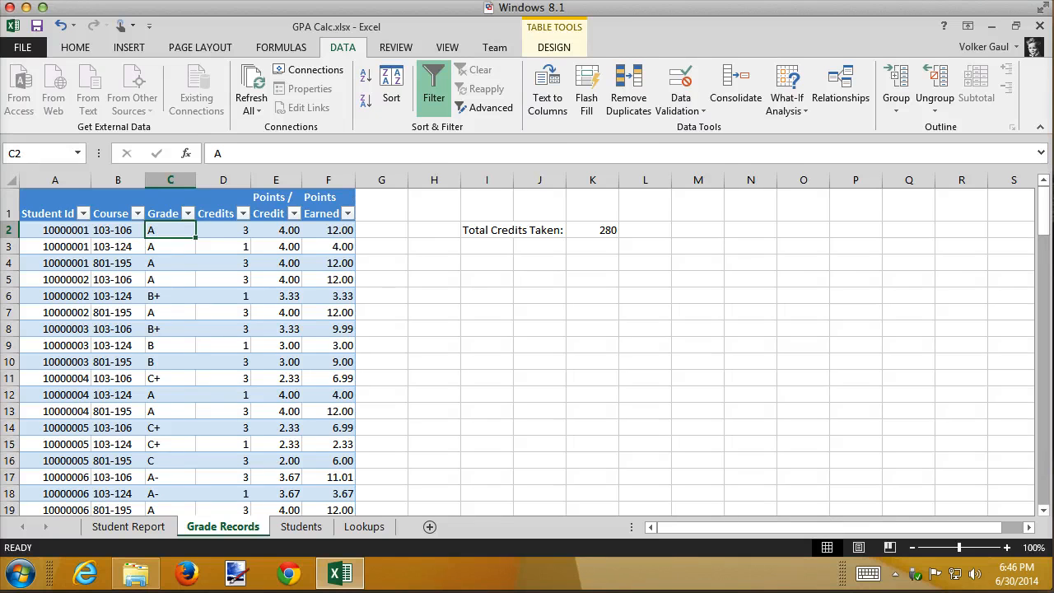
click(694, 114)
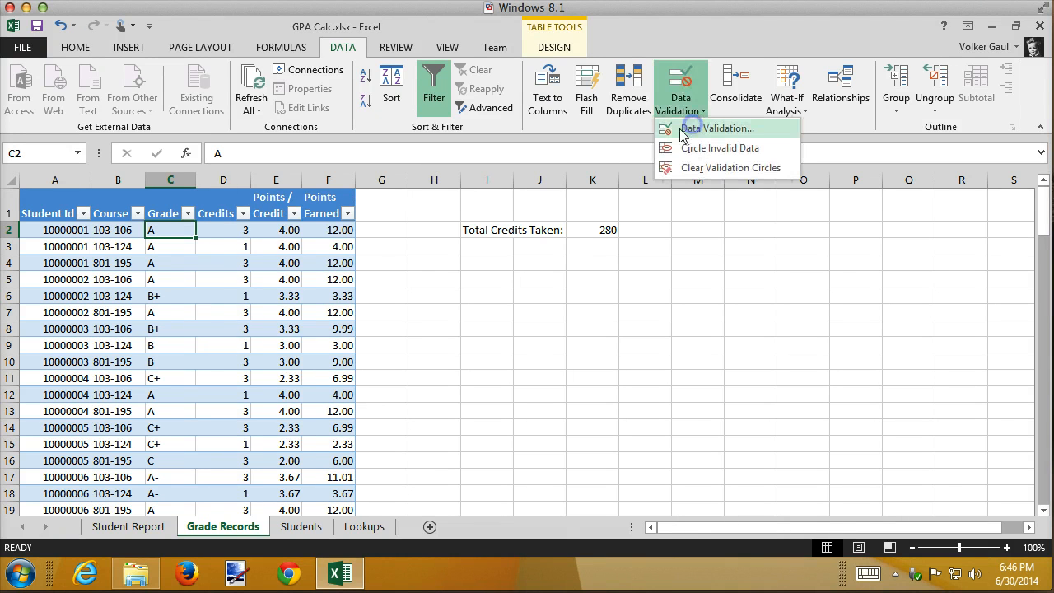
click(691, 128)
click(272, 152)
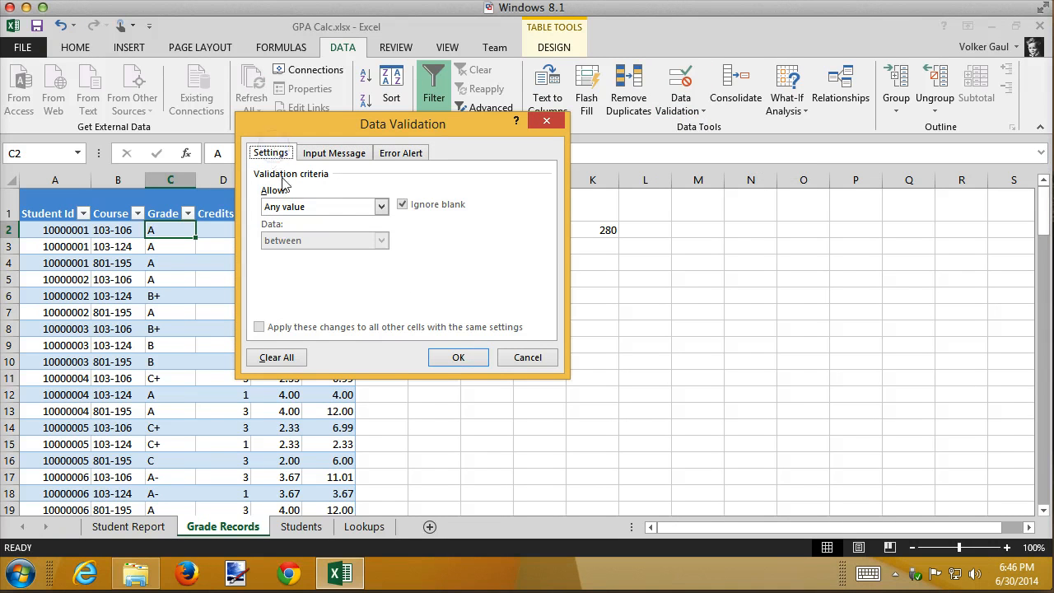
click(383, 206)
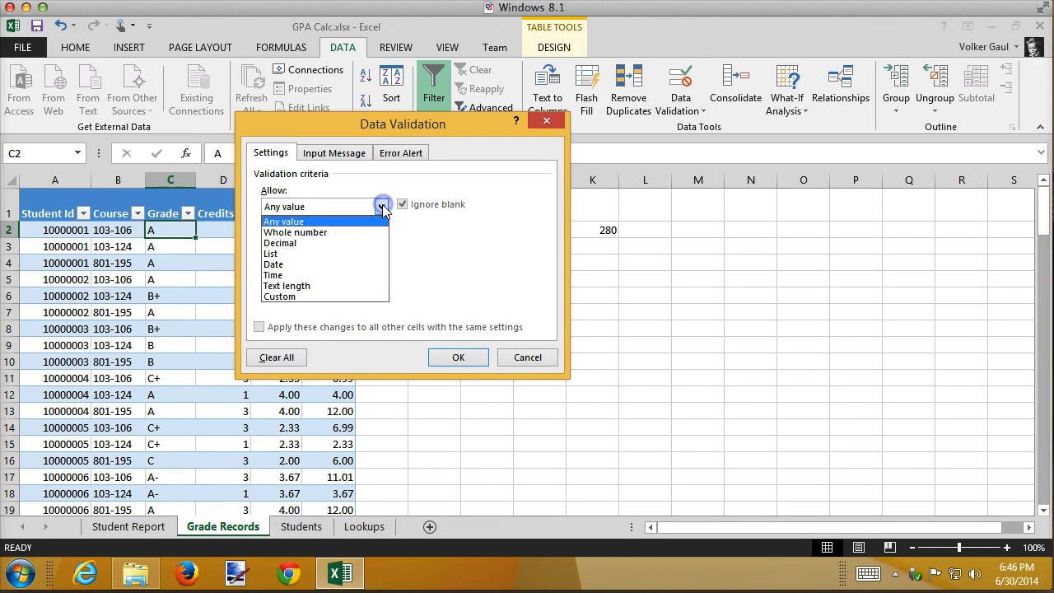
click(305, 256)
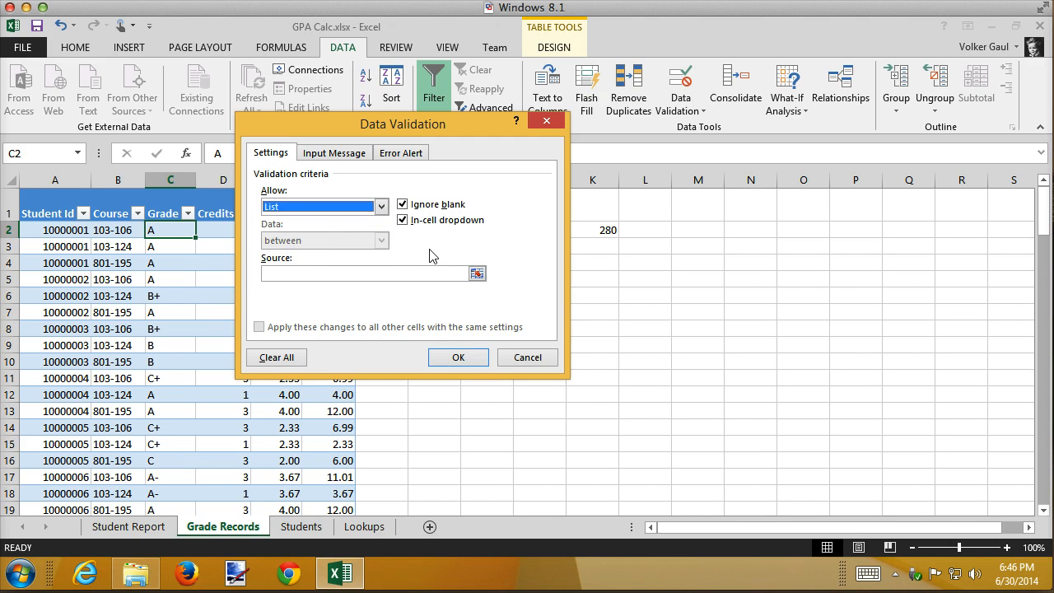
Enter three comma-separated first names as the list source for C2, apply the rule and open the cell's drop-down list
click(347, 271)
text(Vo)
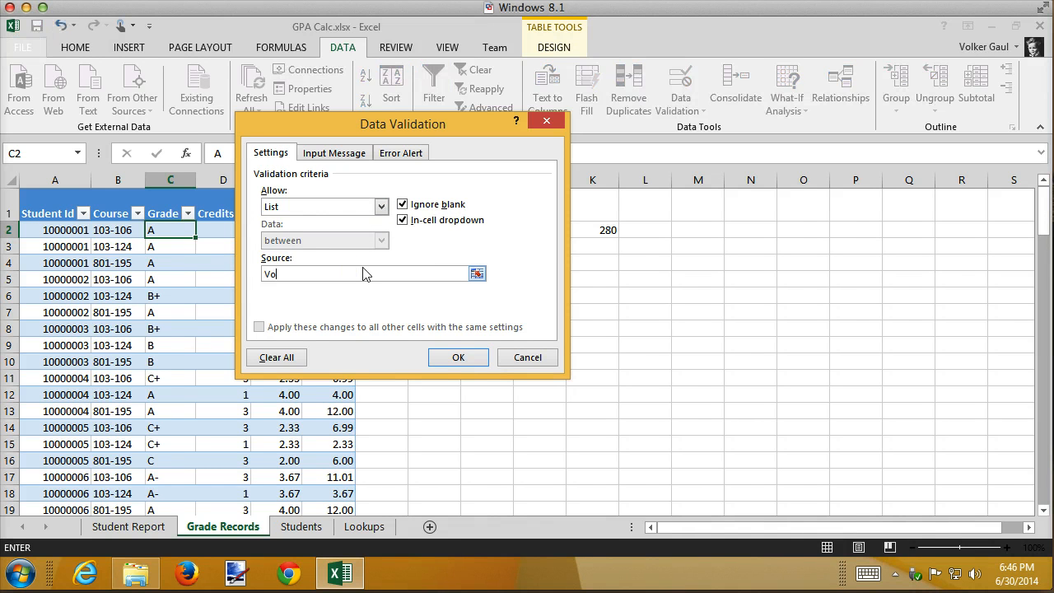
text(lker, Steve, Kathryn)
key(Return)
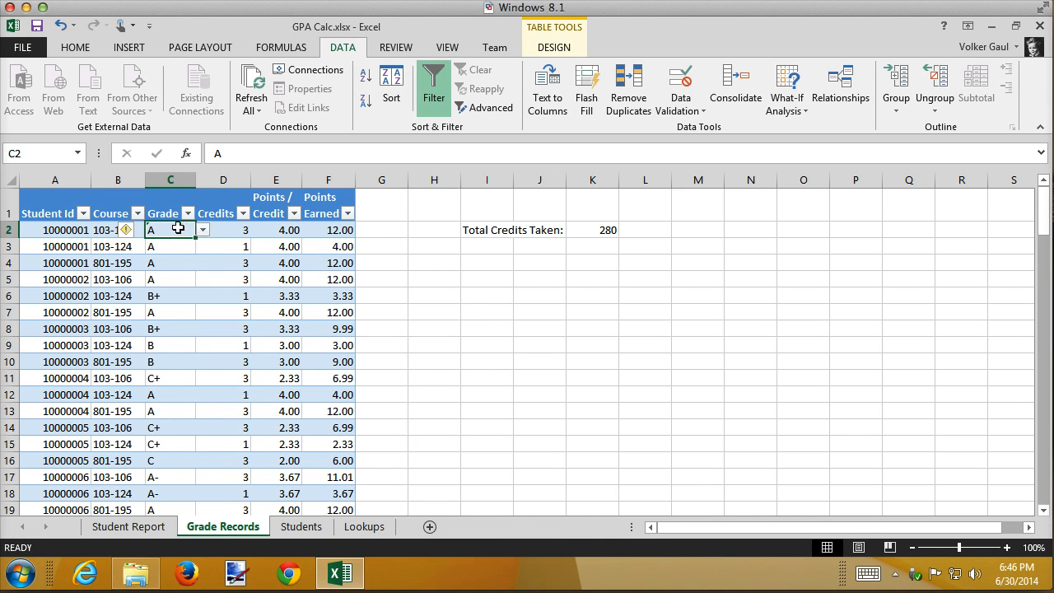
click(204, 230)
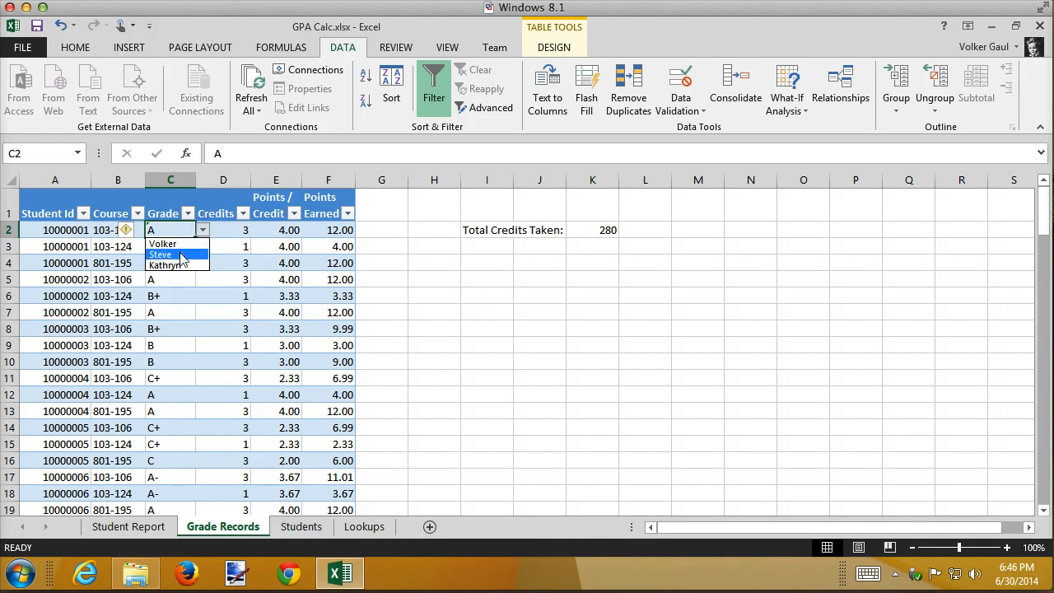
Replace the validation list source of Grade cell C2 with the grades in cells A2:A13 of the Lookups sheet
click(172, 230)
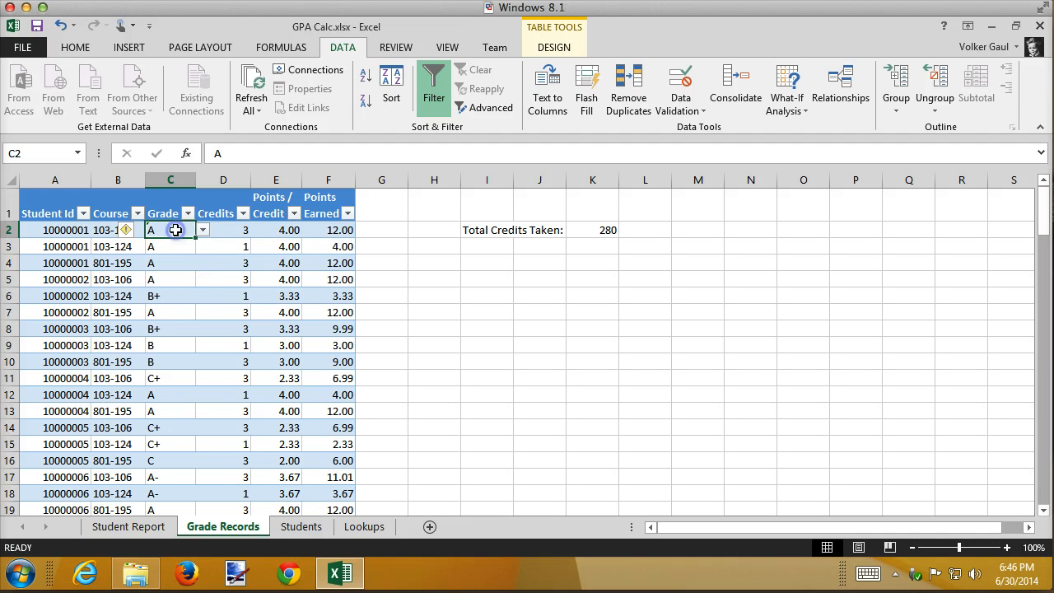
click(669, 107)
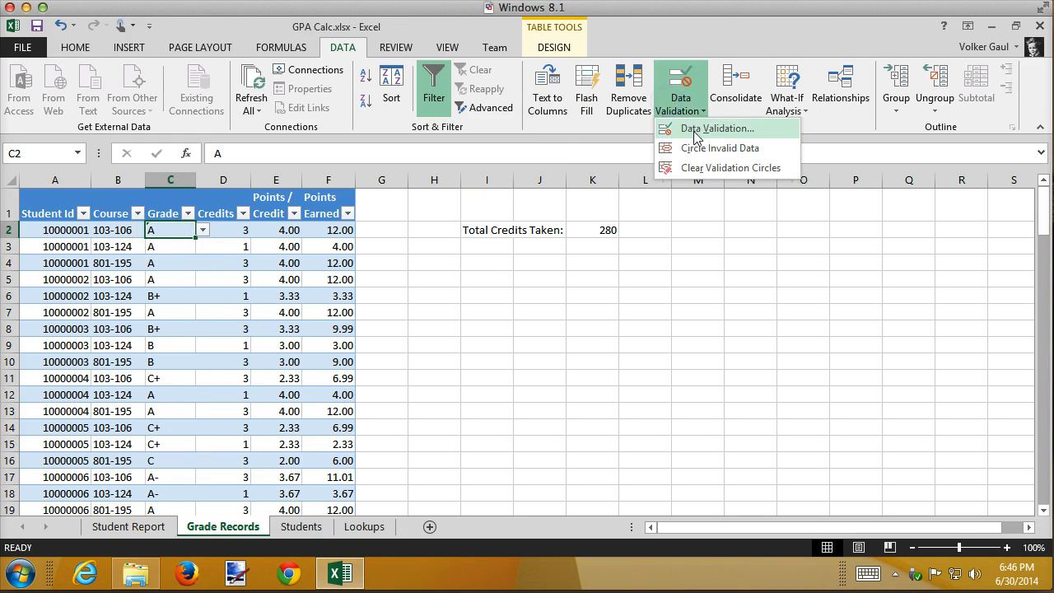
click(683, 128)
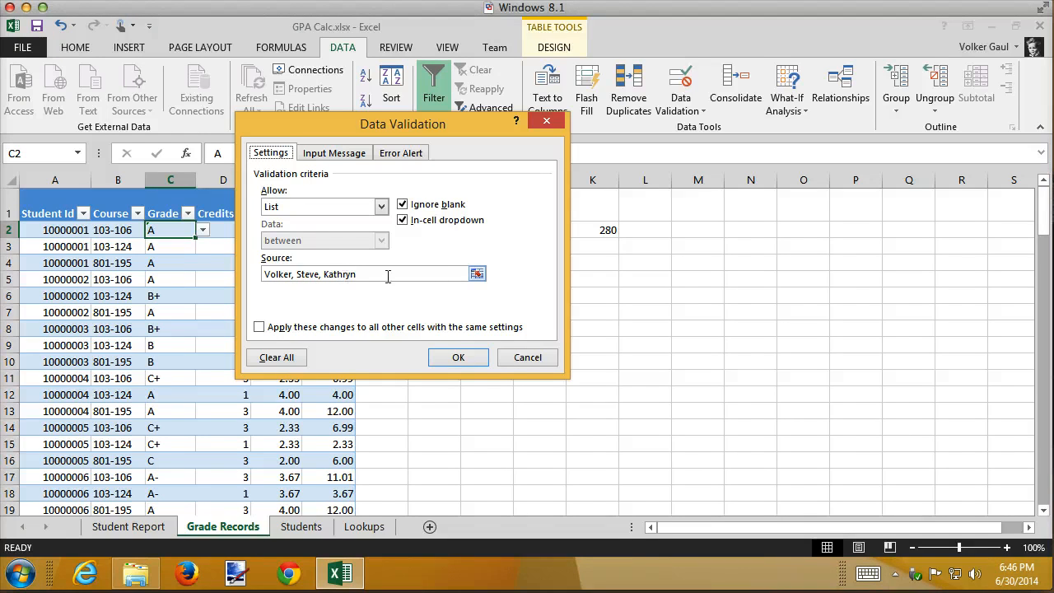
drag(385, 275, 203, 275)
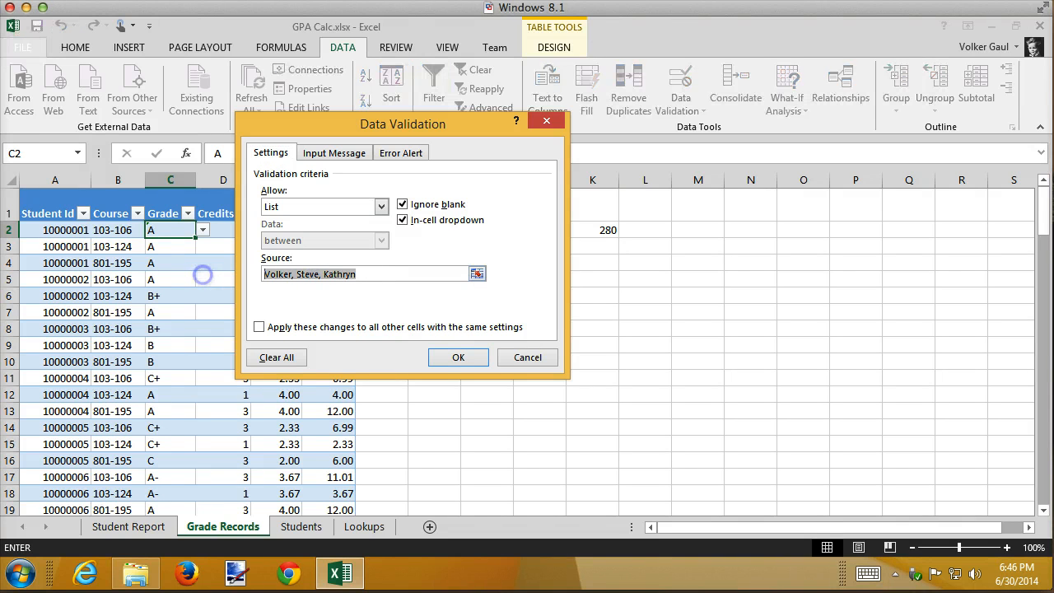
key(BackSpace)
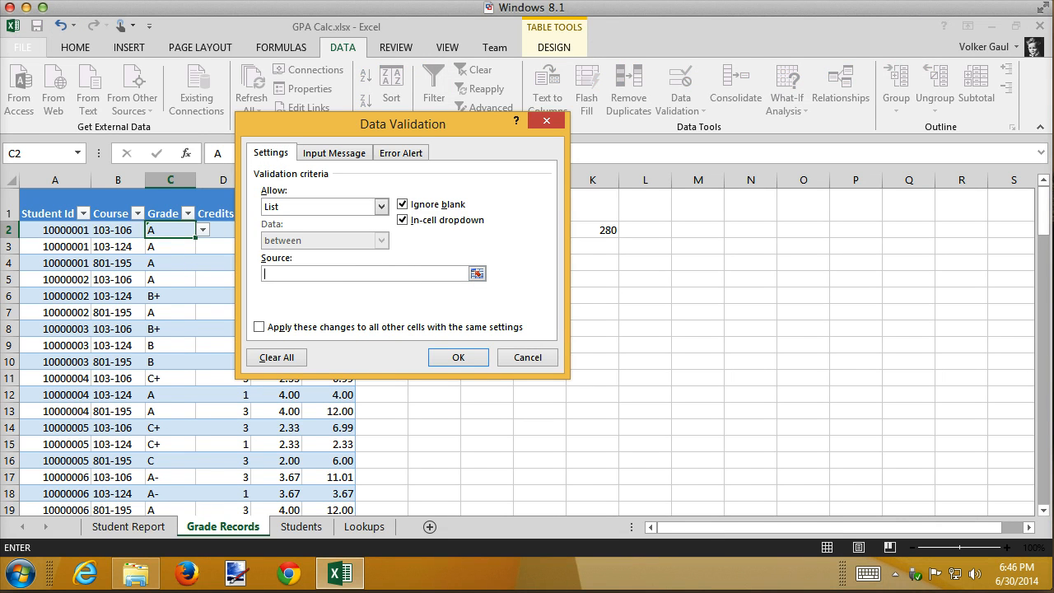
click(477, 274)
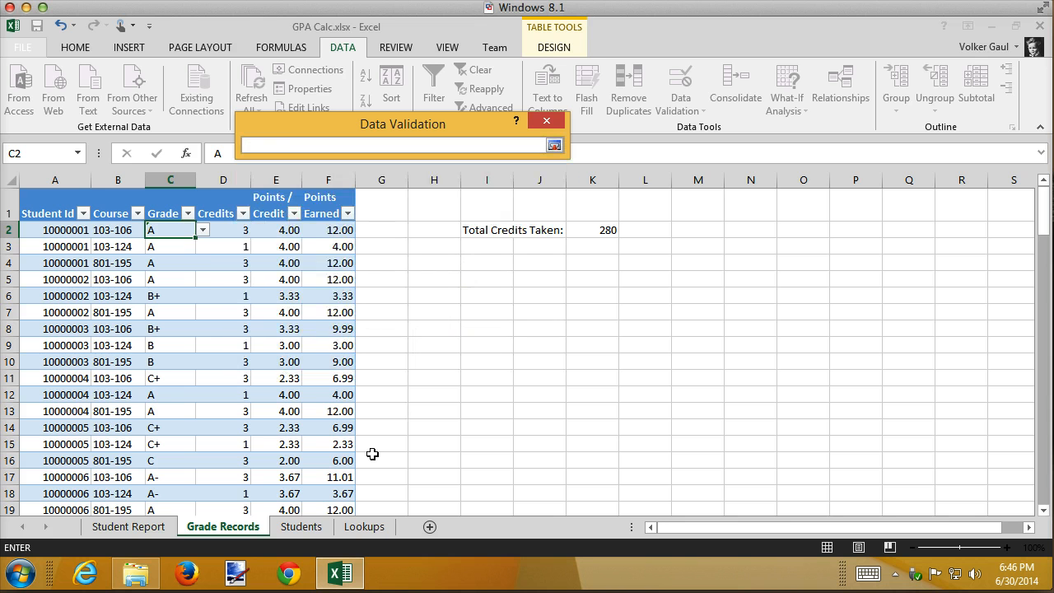
click(356, 526)
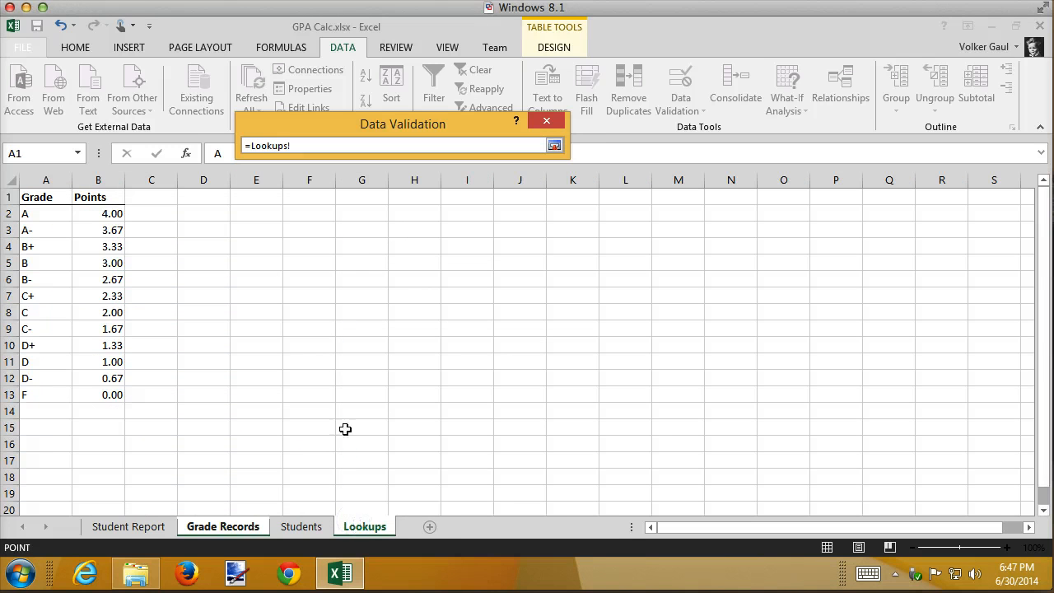
drag(27, 218, 18, 396)
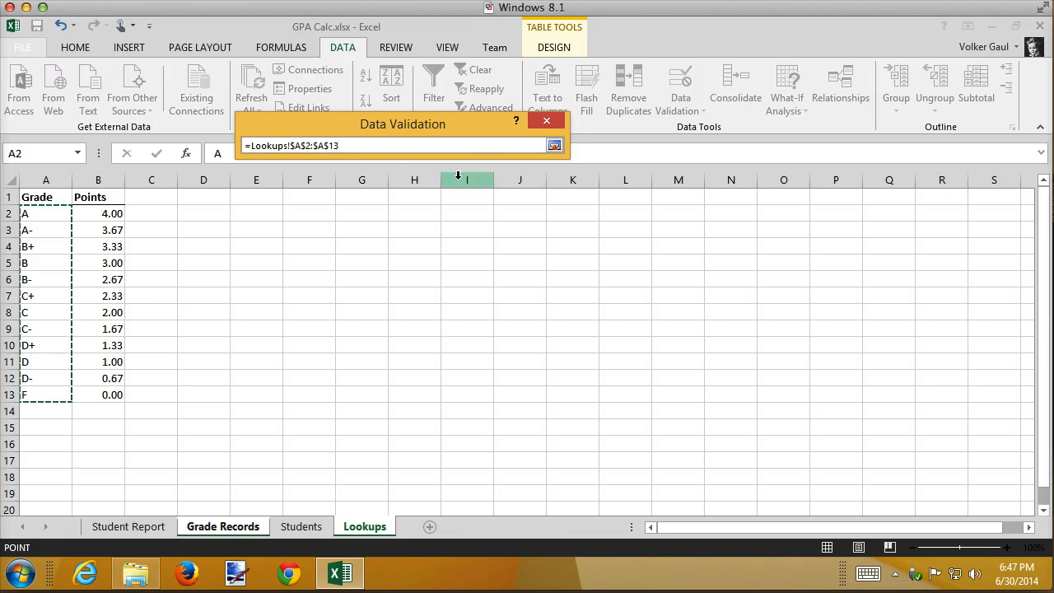
click(555, 144)
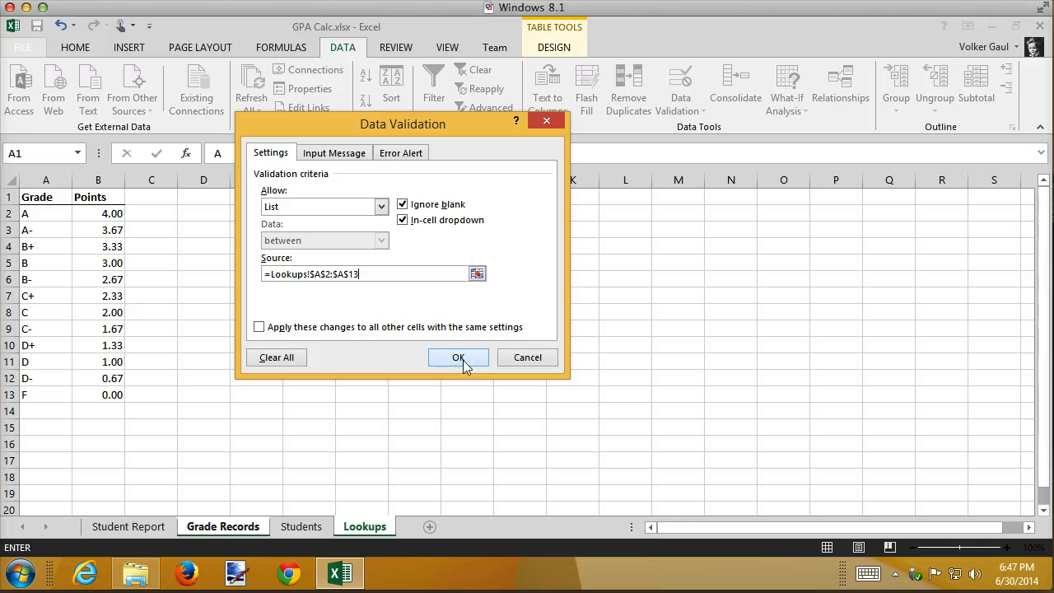
Add the Stop error alert "You must select a grade from the list." titled "Invalid Grade" and apply the validation to C2
click(416, 157)
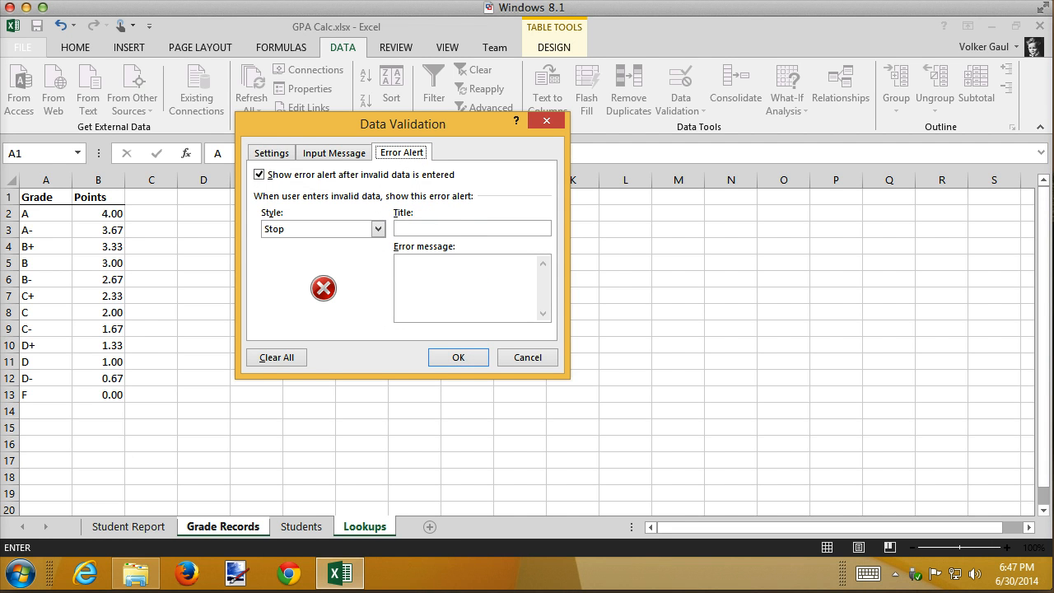
click(451, 227)
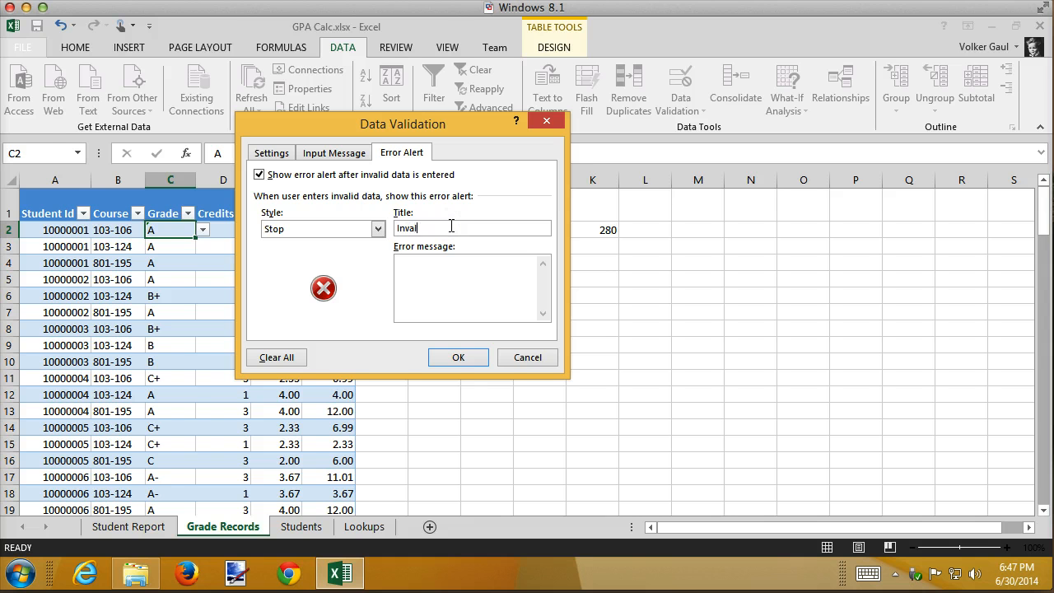
text(Invalid Grade)
key(Tab)
text(You  must select a grdad)
key(BackSpace)
text(ade form)
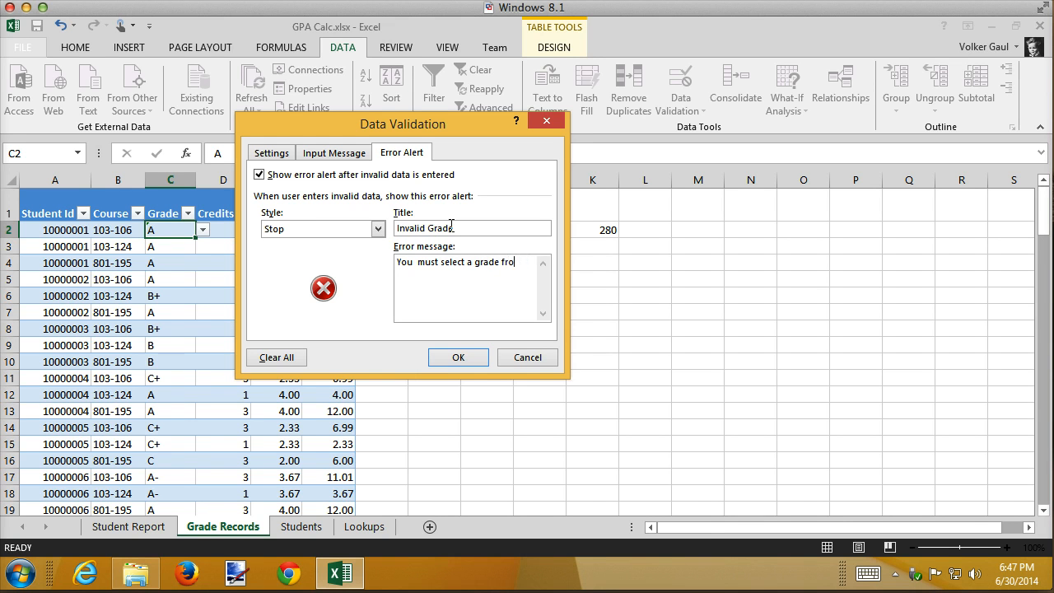
text(m the list.)
click(463, 357)
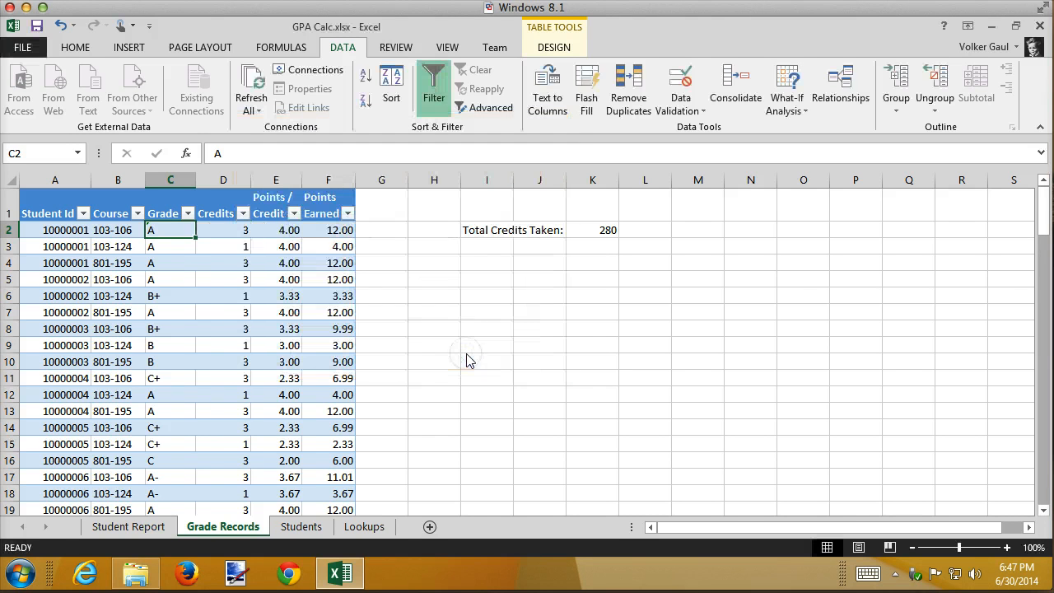
Test C2's validation by opening its drop-down list, then entering the grade w and cancelling the entry in the alert
click(153, 232)
click(203, 231)
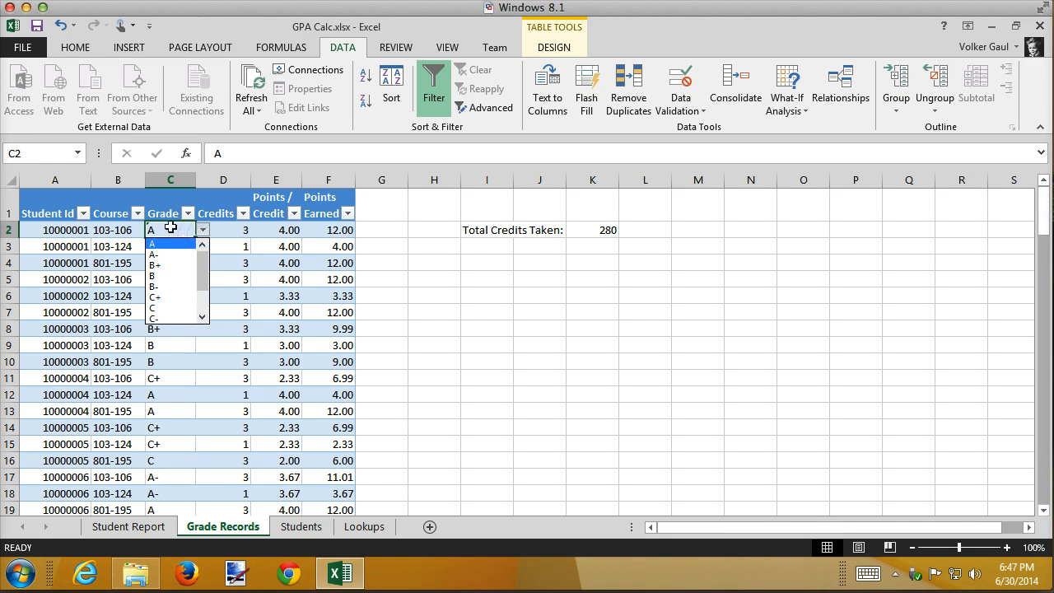
click(169, 228)
text(w)
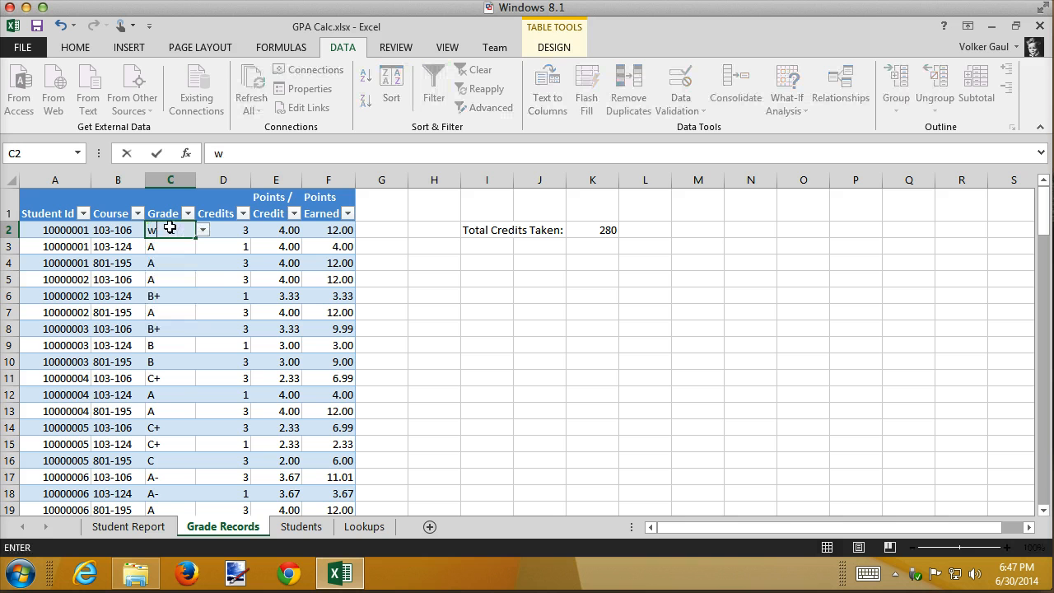
key(Return)
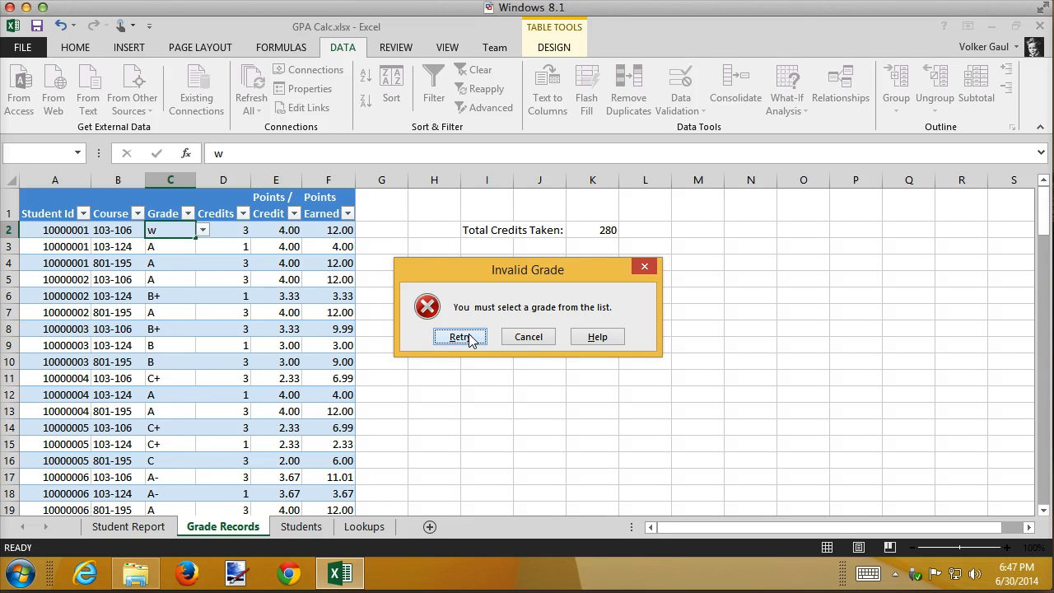
click(528, 337)
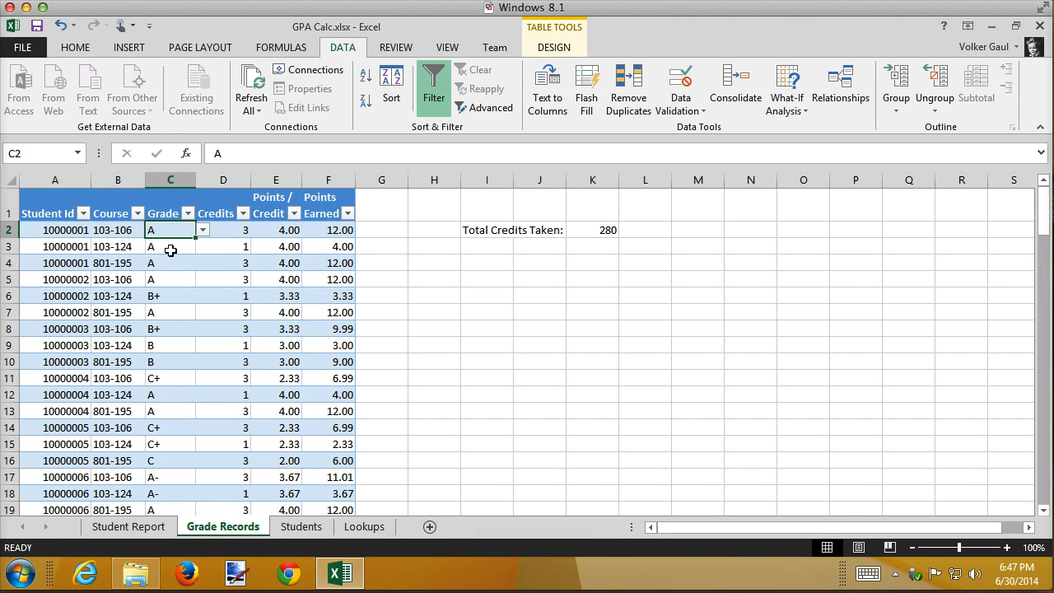
Extend C2's data validation to all Grade cells of the table, C2:C121
click(170, 251)
click(171, 228)
key(End)
key(shift+Down)
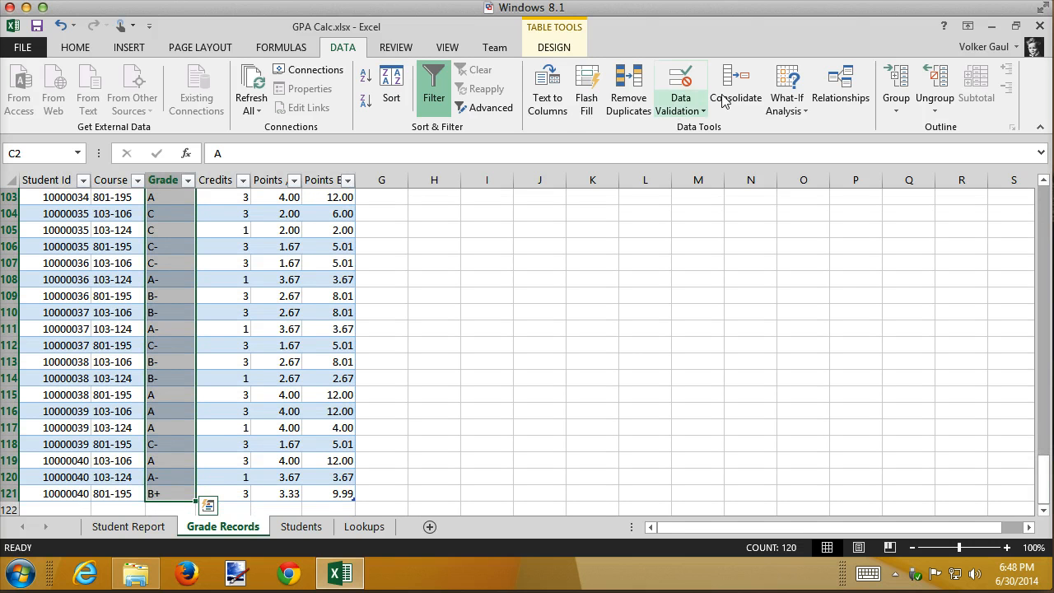
click(680, 84)
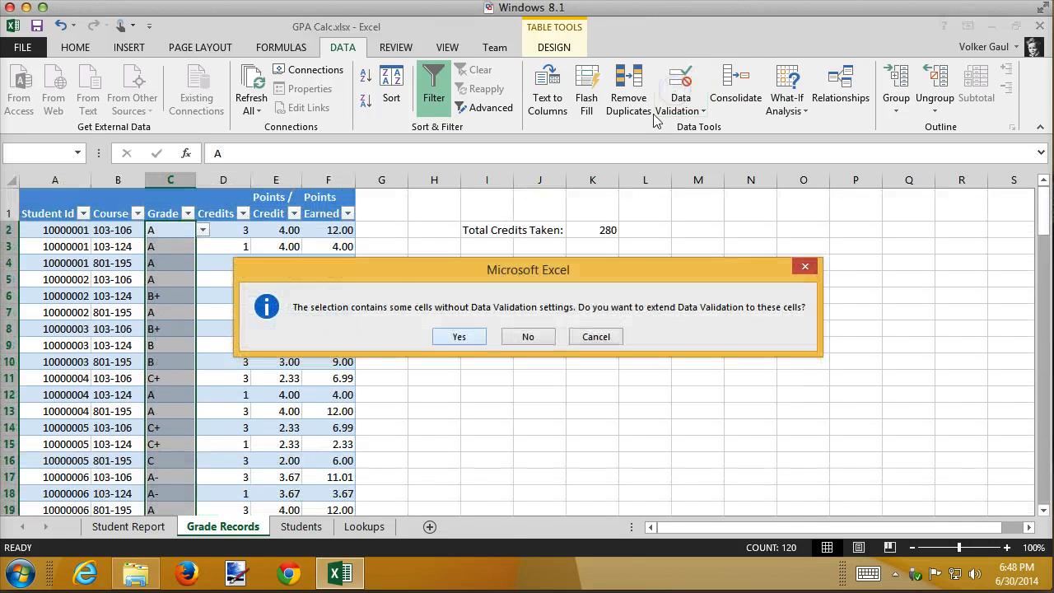
click(455, 337)
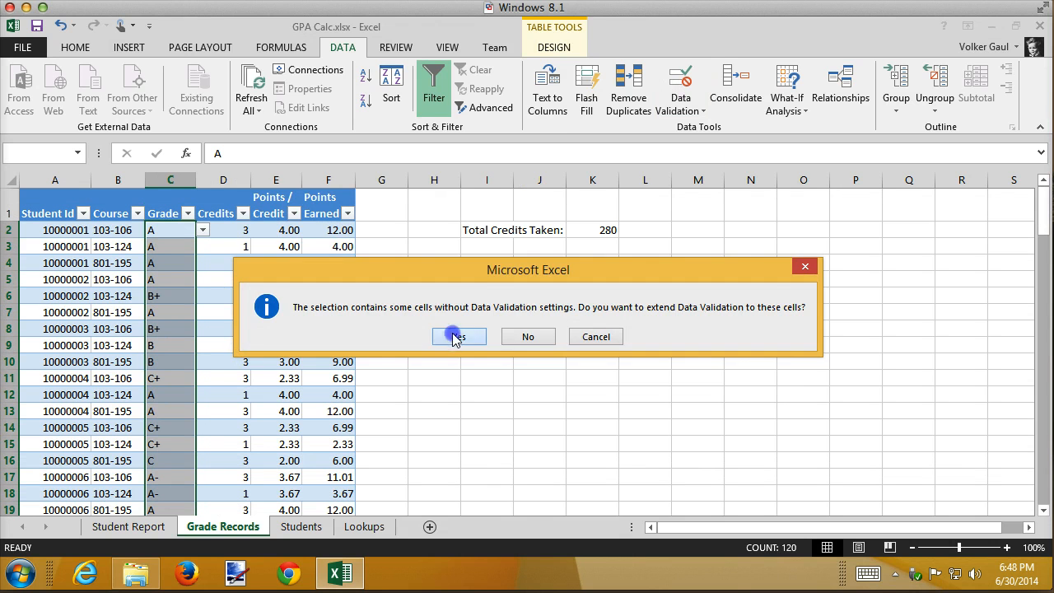
click(458, 358)
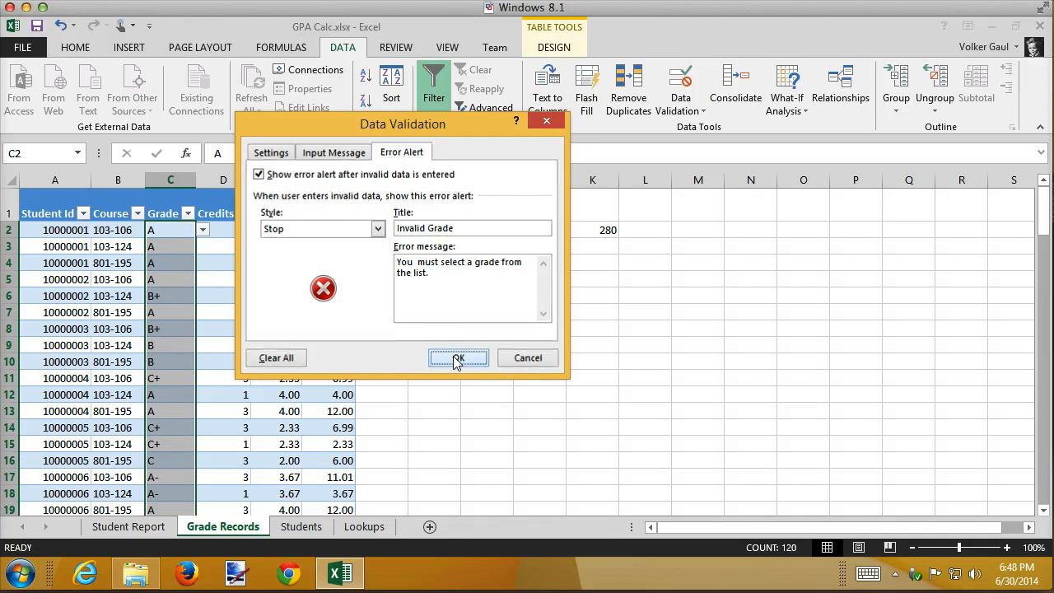
Check several Grade cells between C3 and C8 for the drop-down list
click(169, 246)
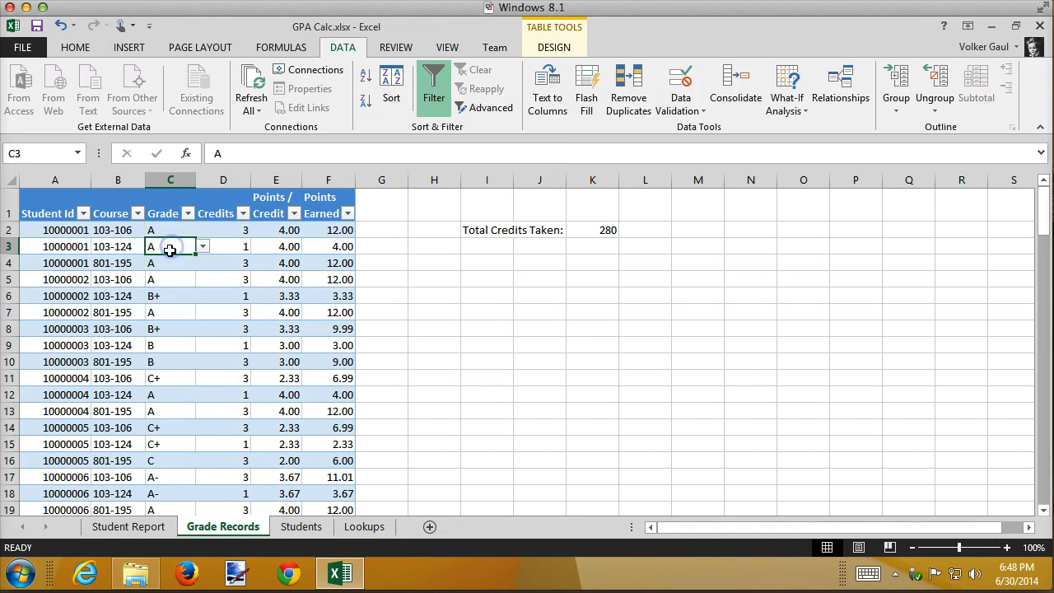
click(168, 263)
click(159, 279)
click(158, 295)
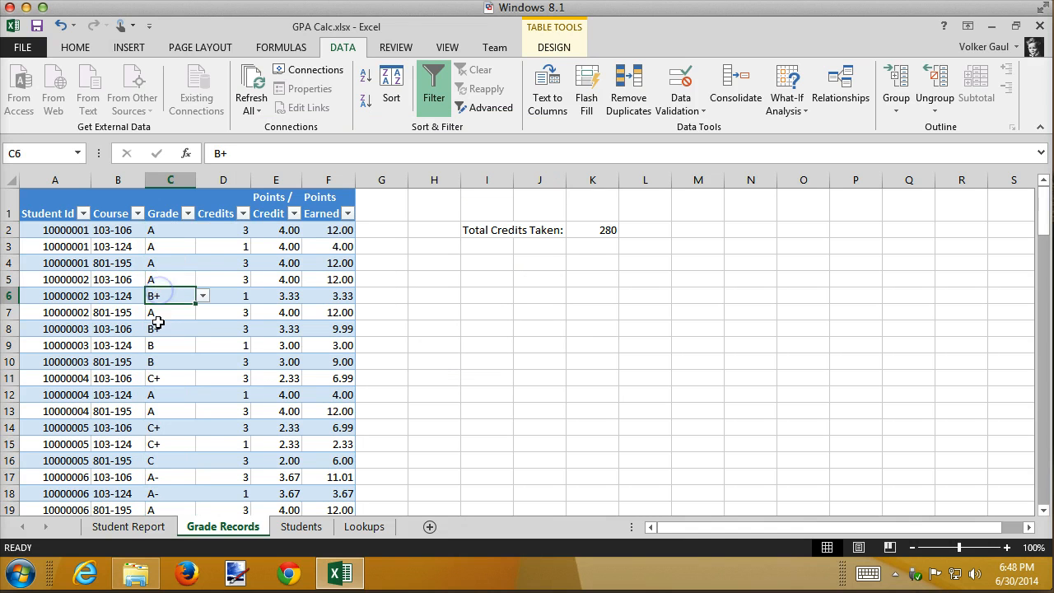
click(158, 328)
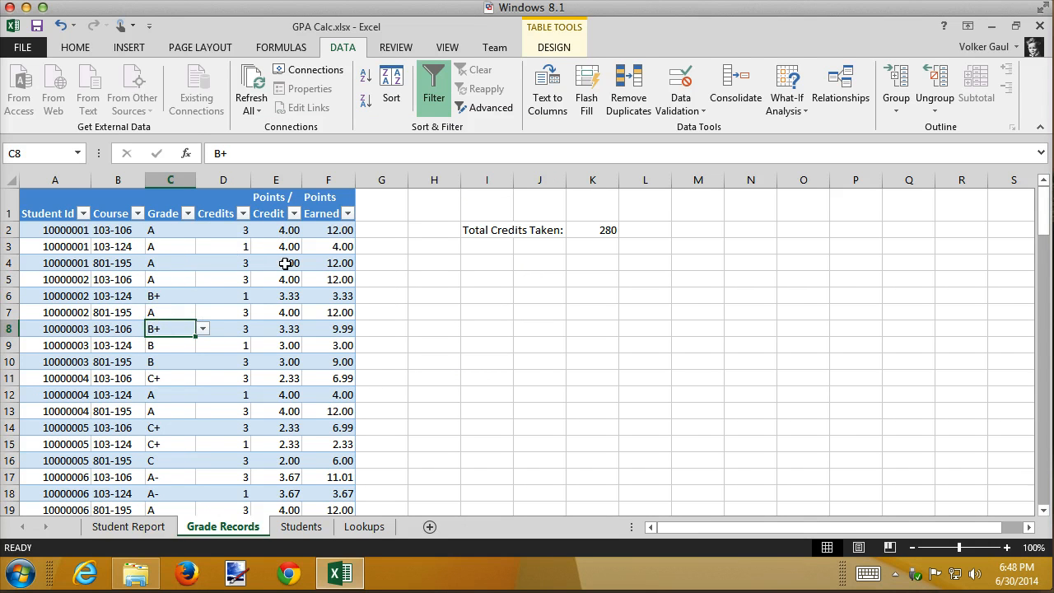
Review the Lookups and Students sheets and return to the Grade Records sheet
click(356, 525)
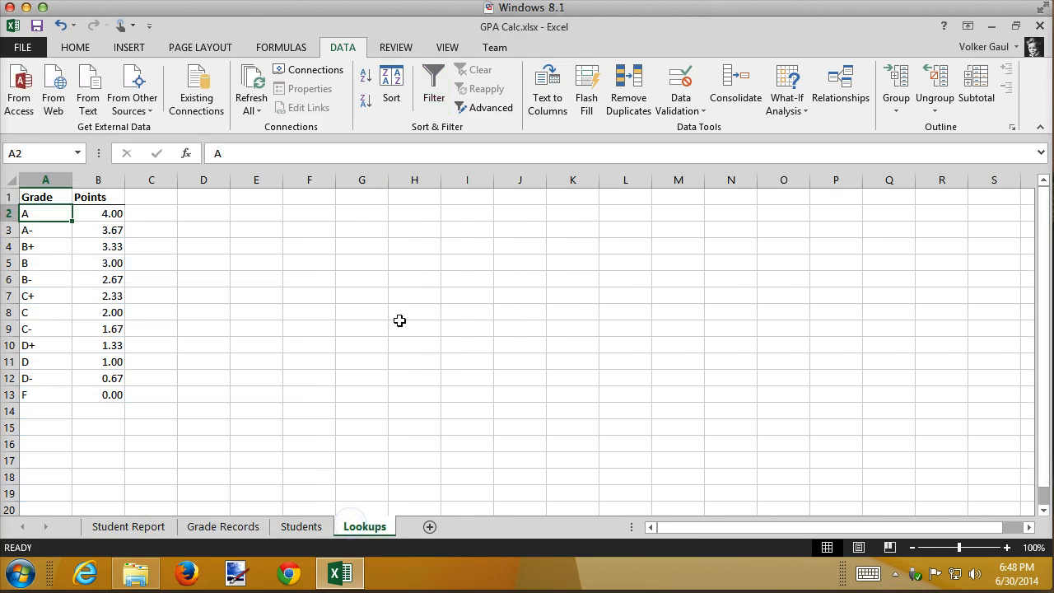
click(300, 527)
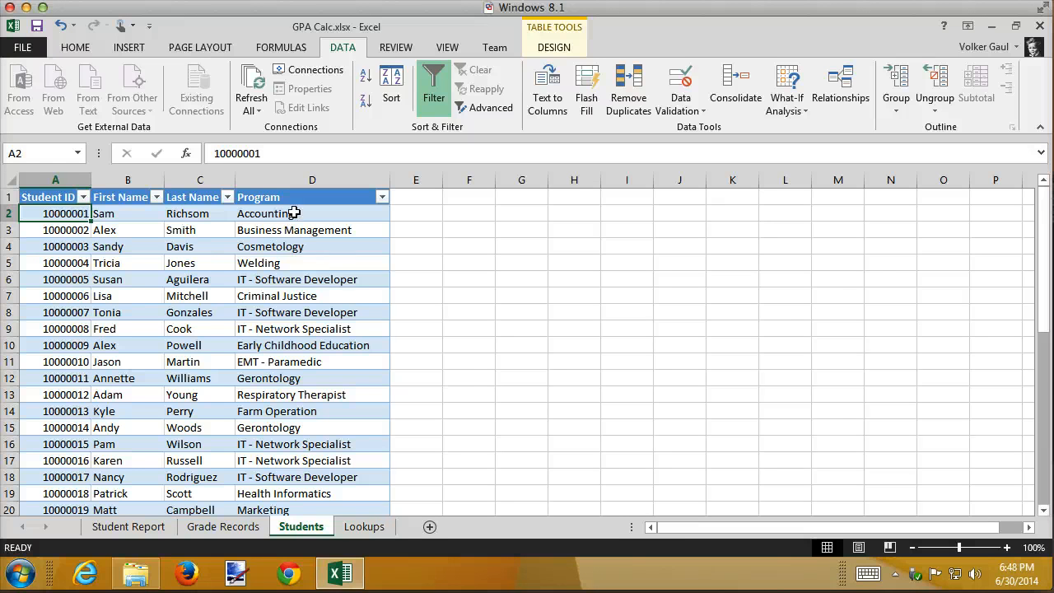
click(228, 530)
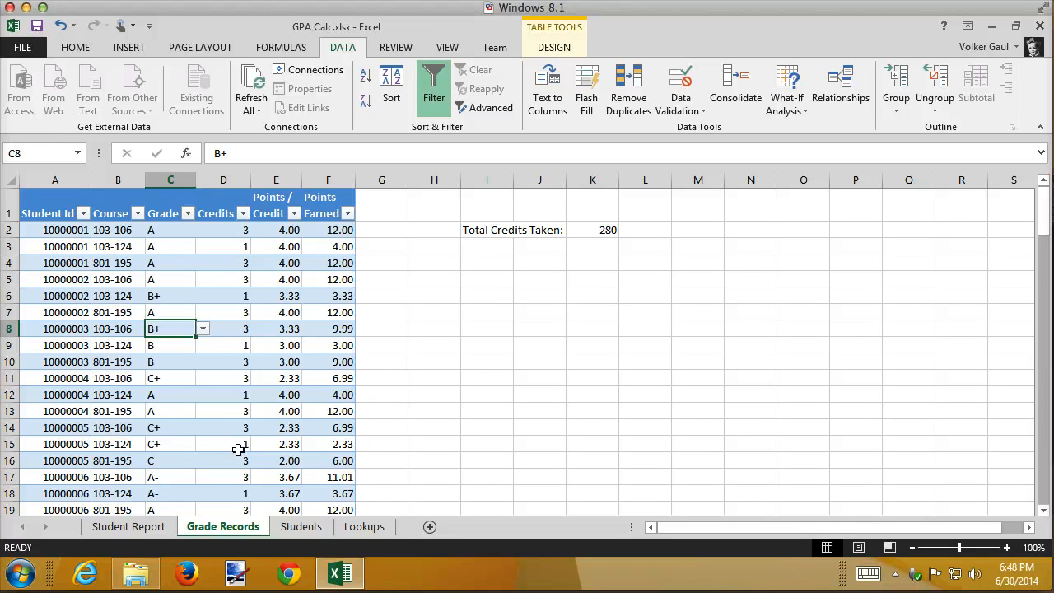
Choose B+ from the drop-down list of Grade cell C8 and save the workbook
click(202, 329)
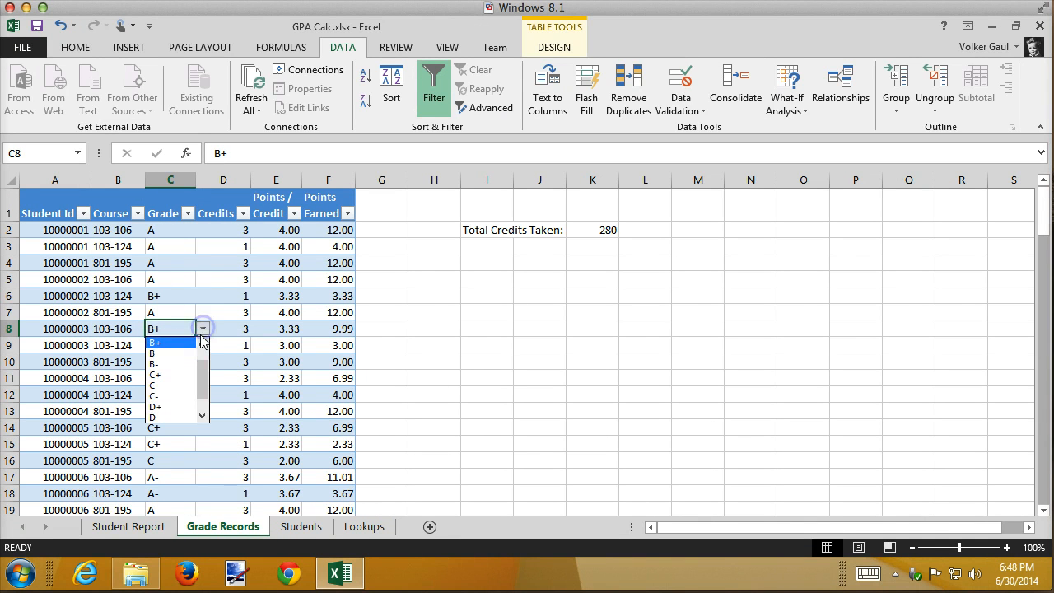
click(158, 342)
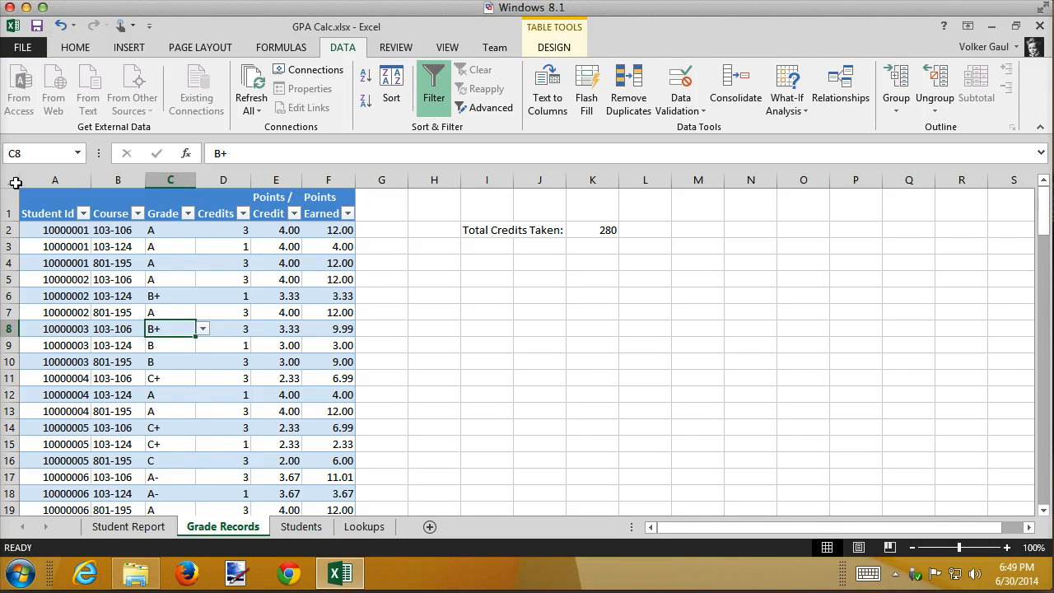
click(35, 27)
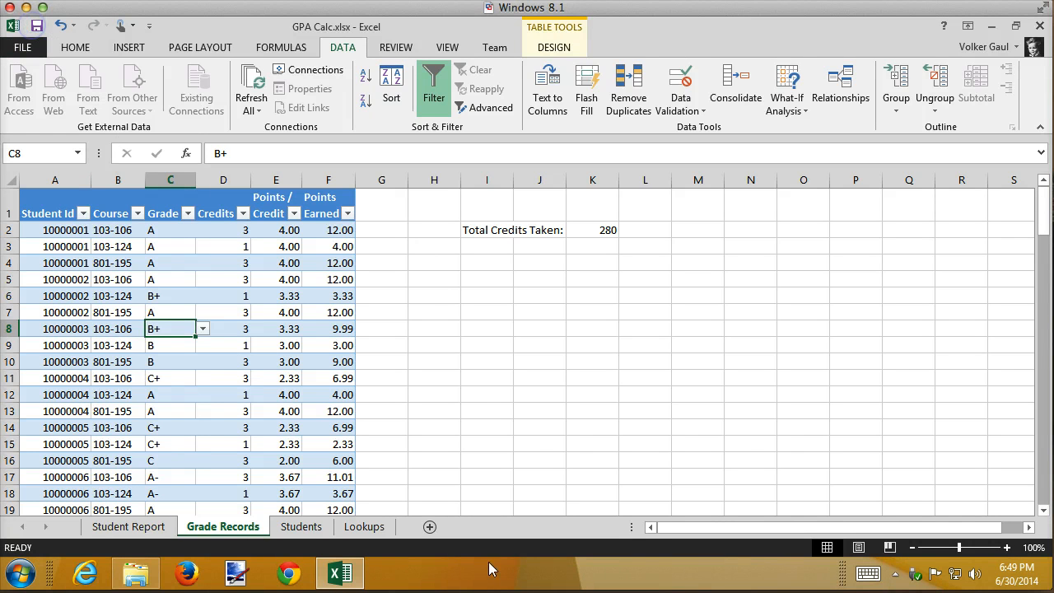